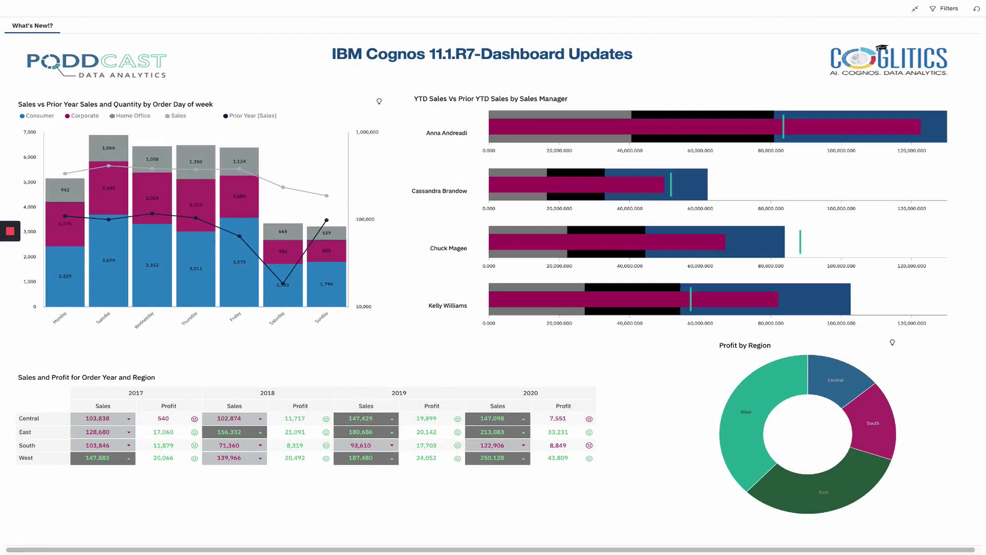
Exit full-screen view of the What's New in R7-Dashboard to reach the editor.
key("Escape")
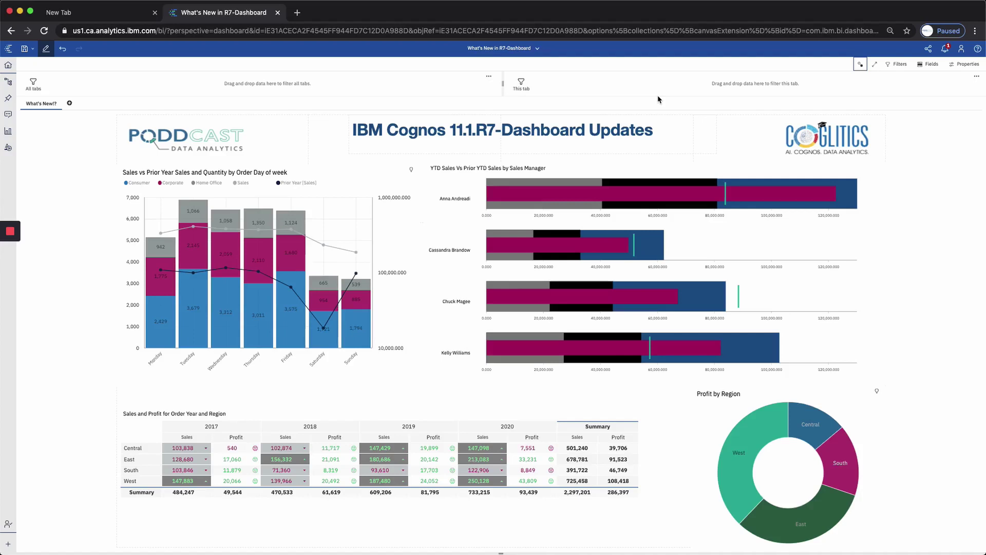
Create a new dashboard from the R7 template without saving the current one.
left_click(33, 49)
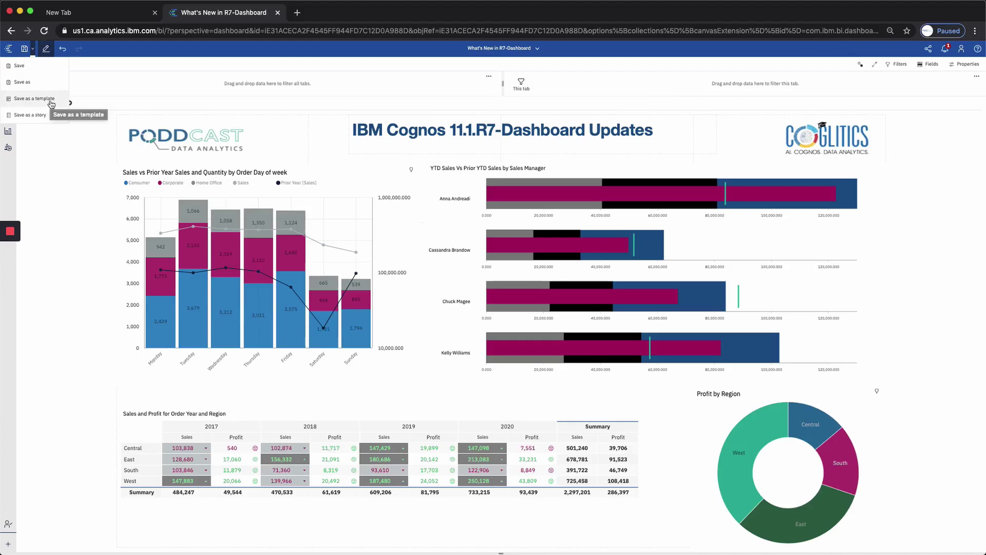
left_click(370, 88)
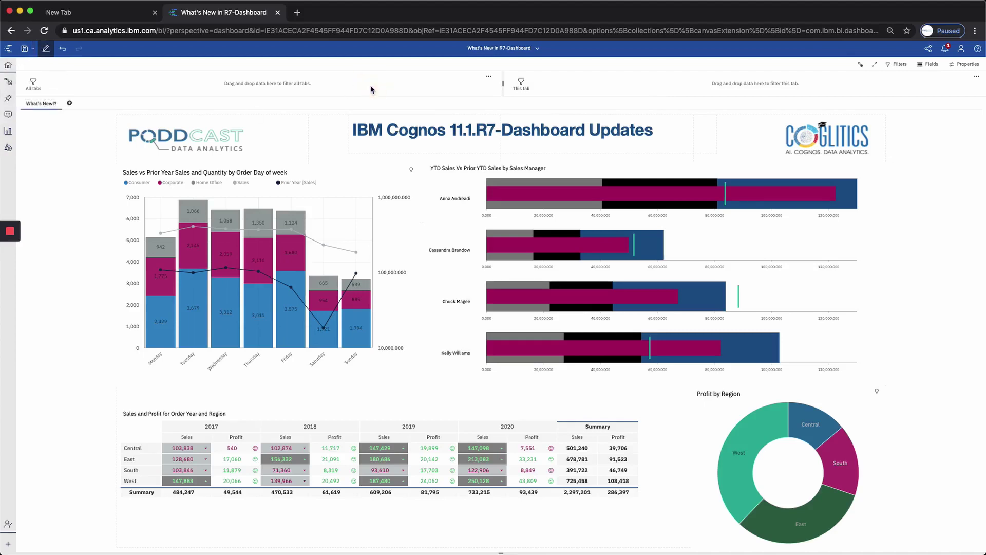
left_click(499, 52)
left_click(485, 116)
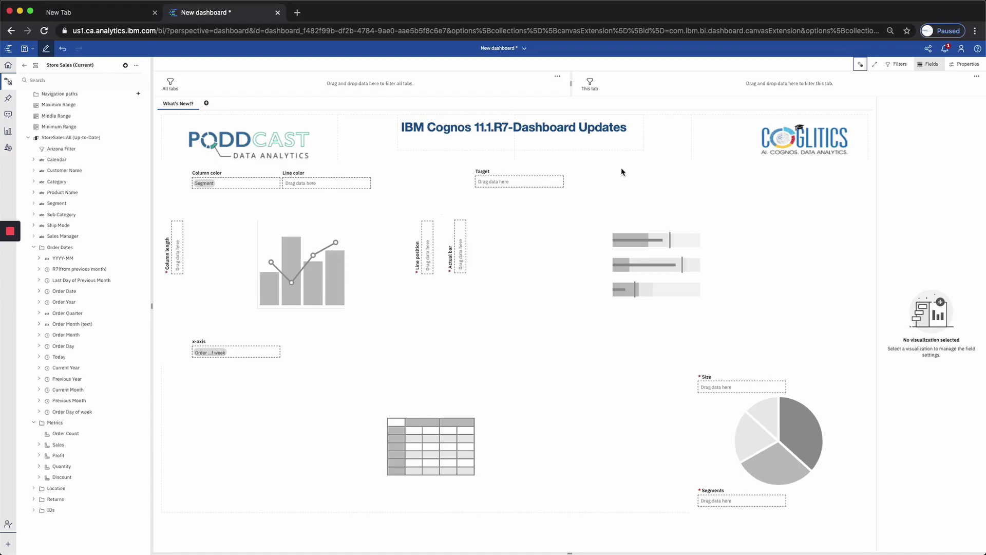
Fill the combo chart: Order Day of week x-axis, Quantity columns colored by Segment, Sales line.
key("super+z")
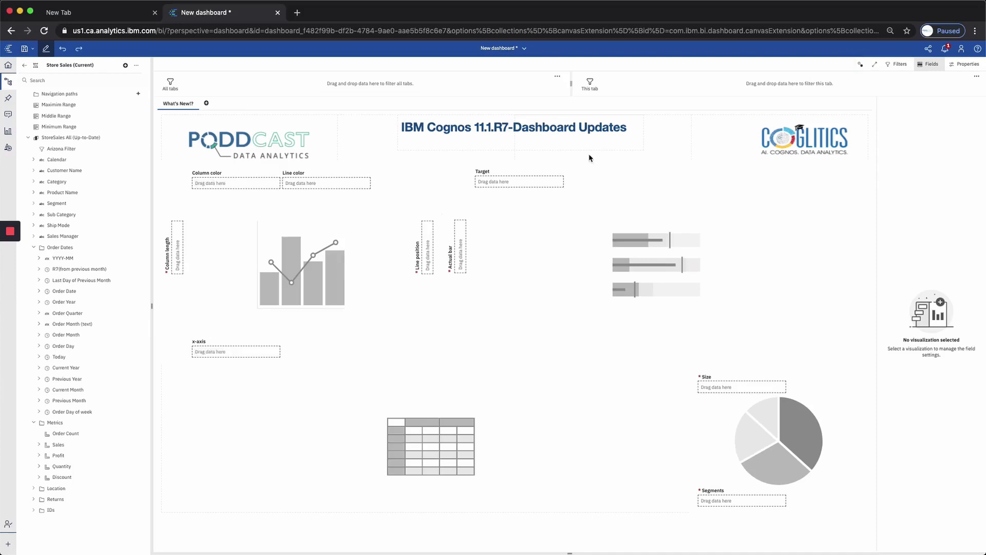
left_click(295, 213)
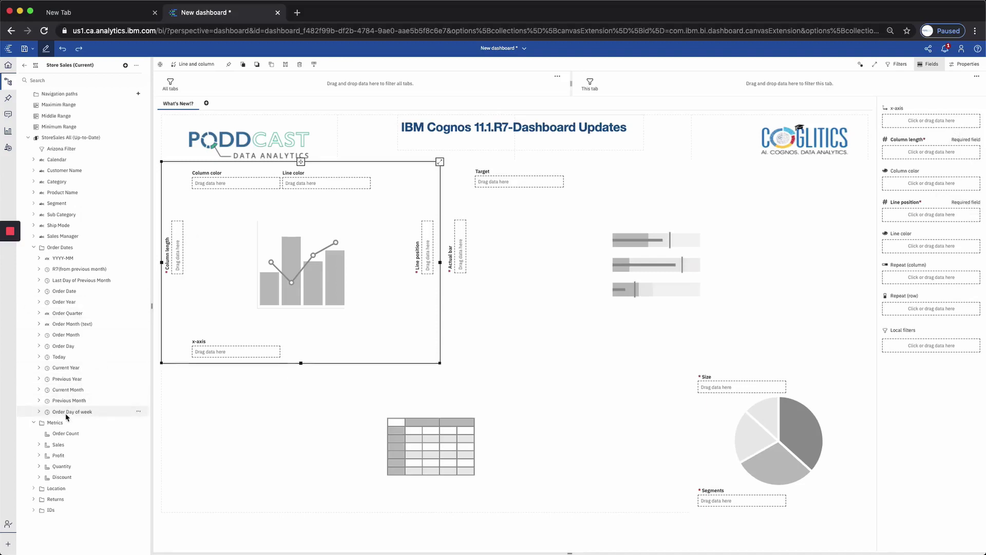
left_click_drag(66, 416, 235, 319)
left_click_drag(66, 414, 256, 353)
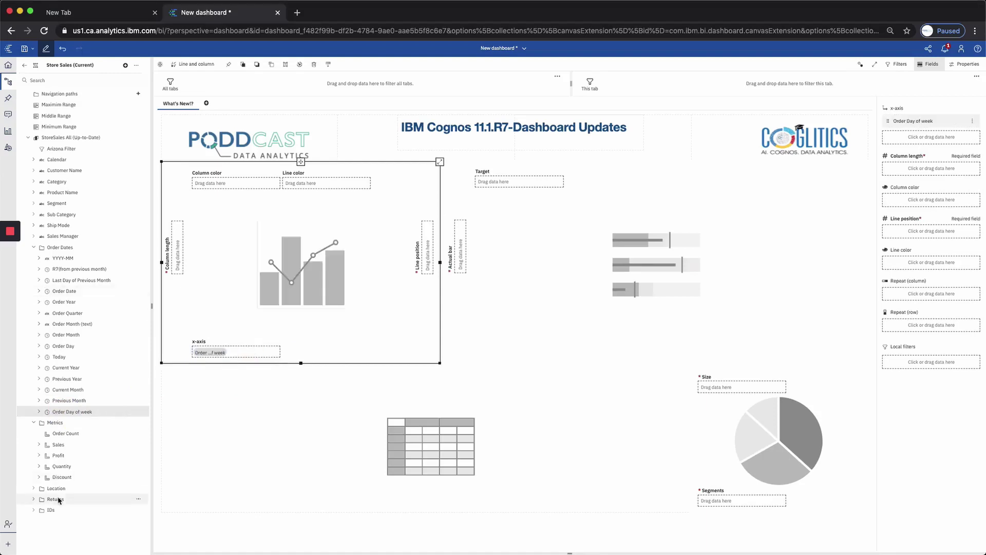
left_click_drag(53, 468, 184, 249)
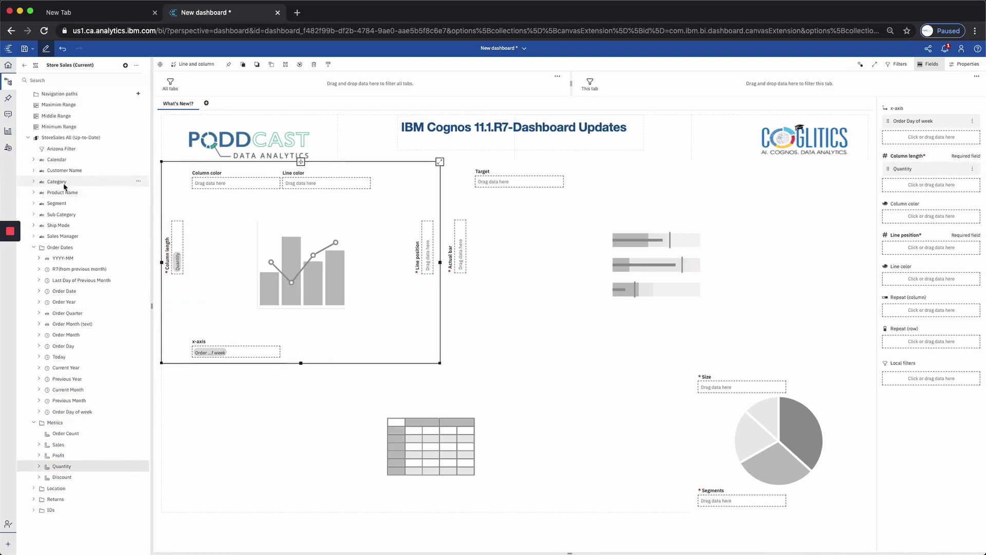
left_click_drag(55, 205, 227, 183)
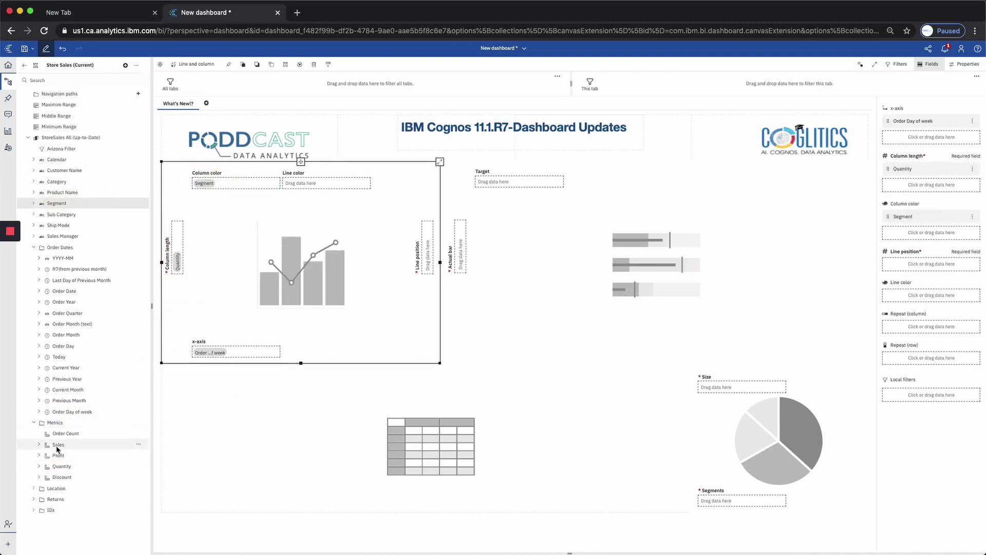
left_click_drag(56, 449, 432, 262)
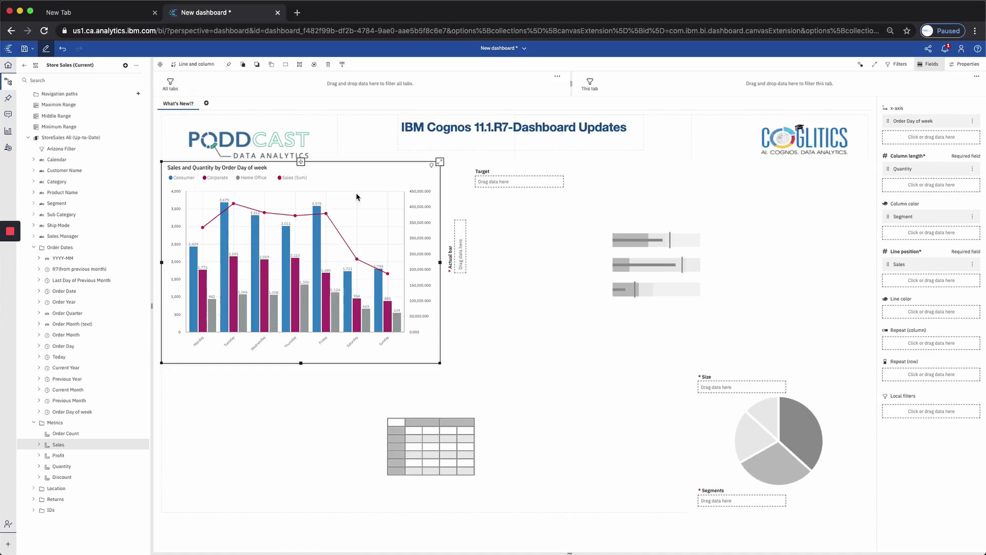
Turn on Display as stacked chart in the combo chart's Chart properties.
mouse_move(223, 272)
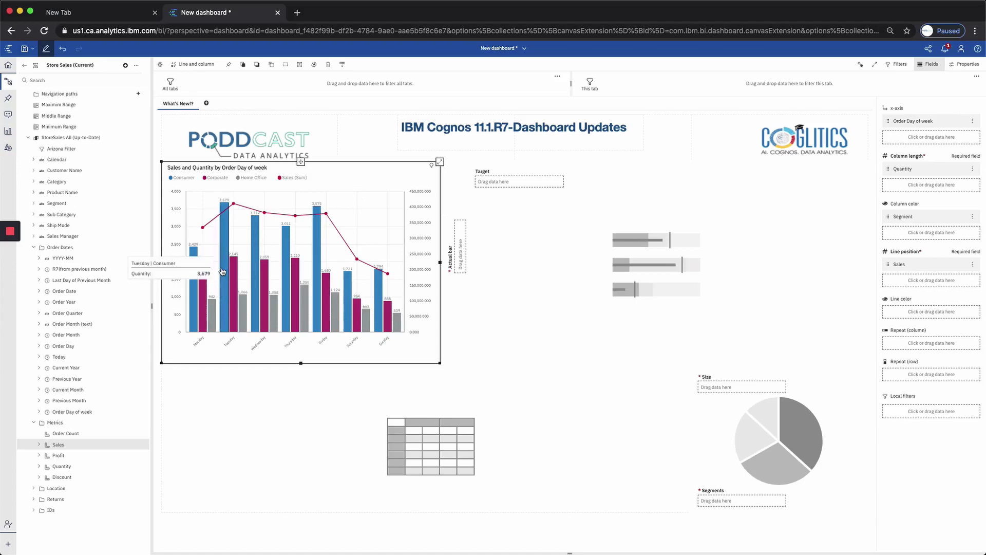
left_click(970, 67)
left_click(915, 368)
scroll(920, 278, "down", 4)
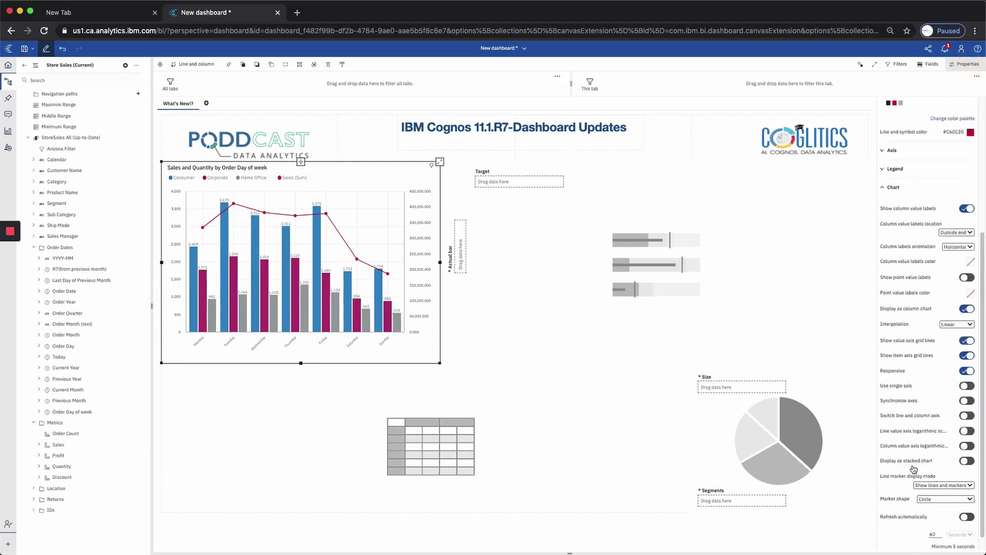
left_click(968, 462)
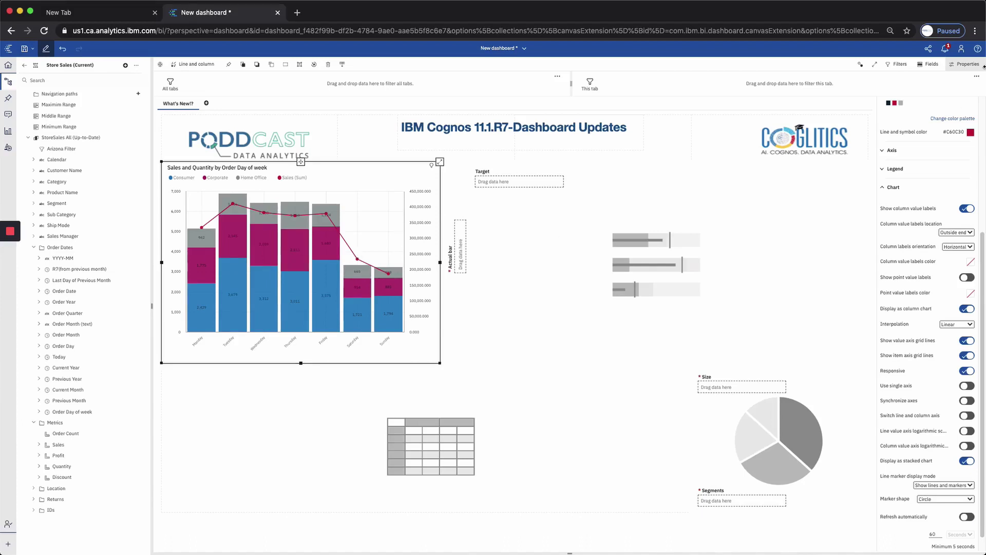
Add Prior Year [Sales] to the chart's Line position alongside Sales.
left_click(931, 66)
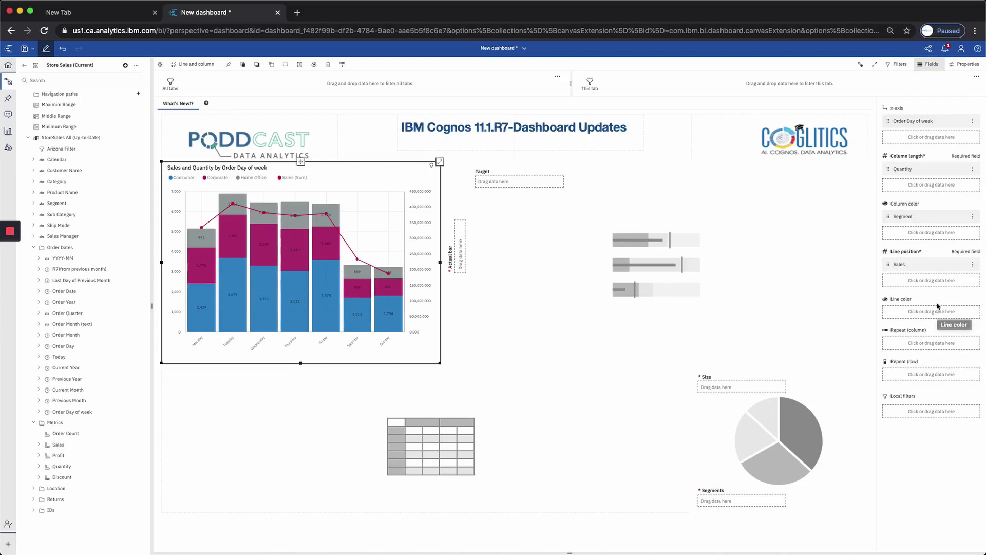
left_click(921, 282)
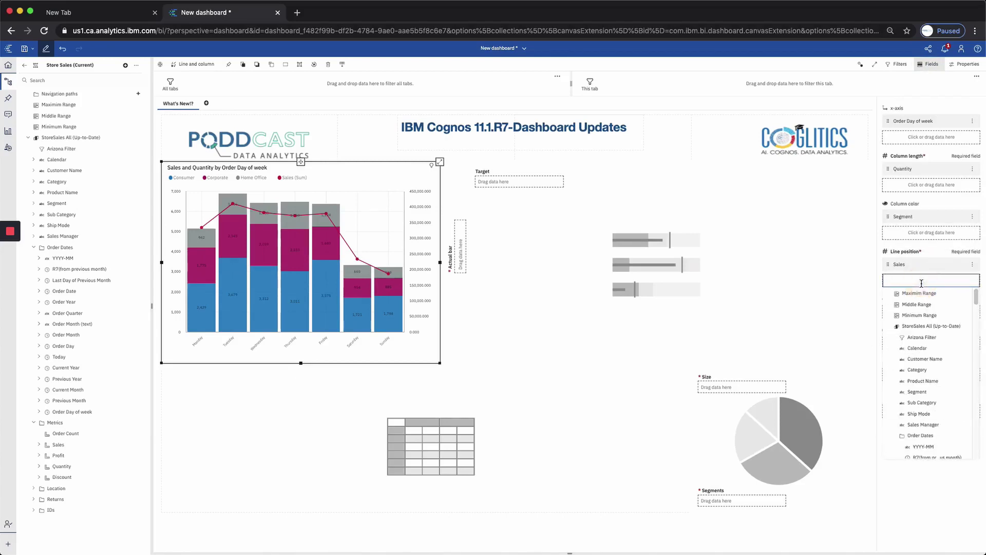
left_click_drag(976, 297, 973, 337)
scroll(973, 337, "down", 5)
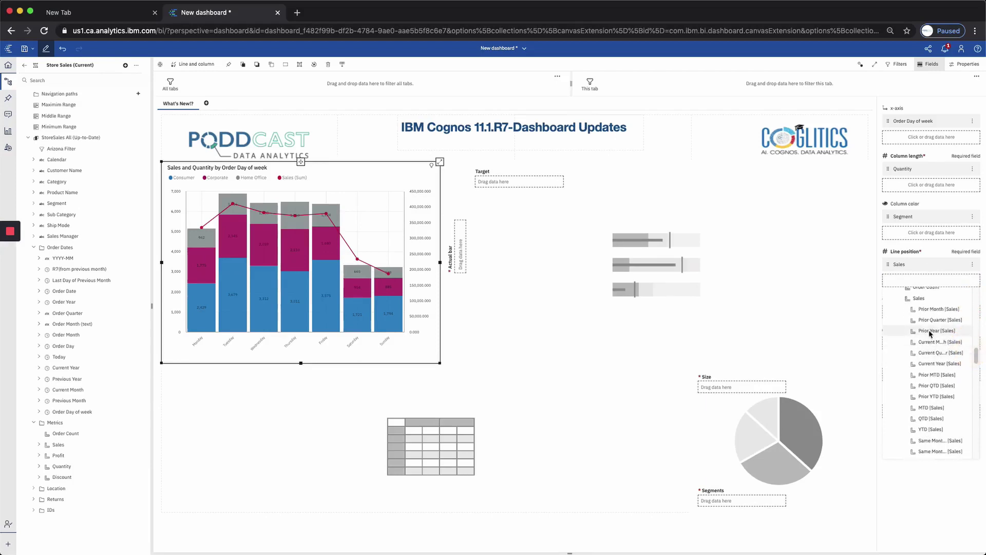
left_click(931, 331)
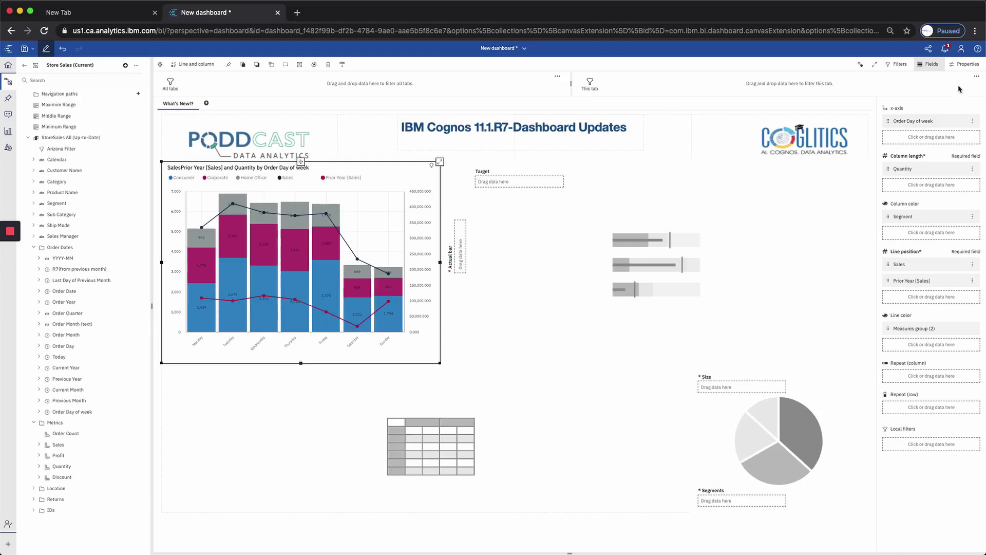
Switch on logarithmic scaling for the chart's line value axis.
left_click(962, 67)
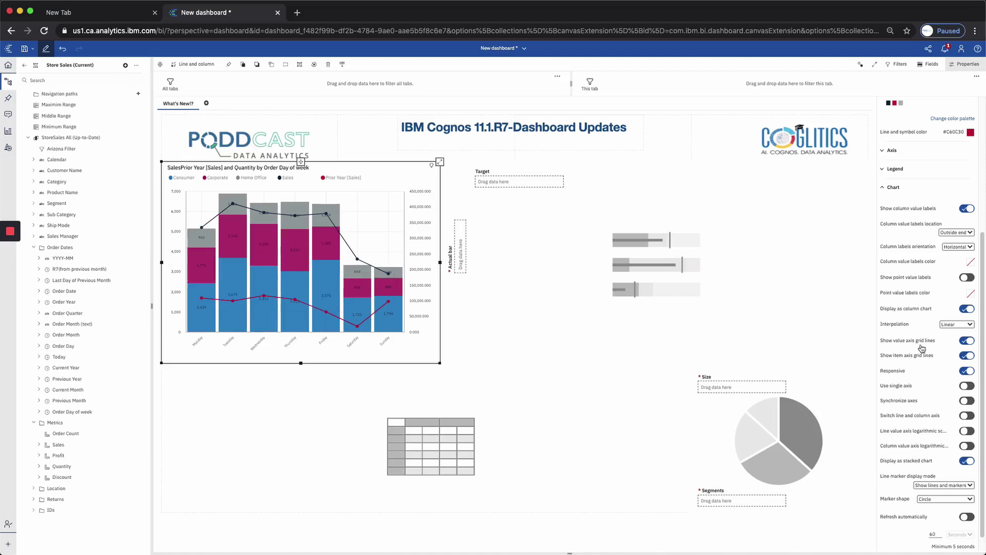
scroll(941, 438, "down", 1)
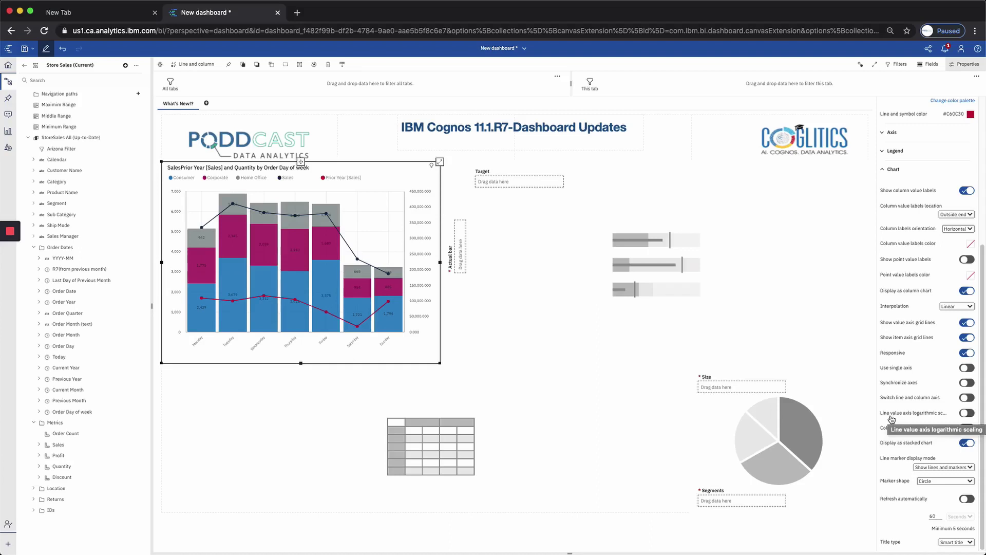
left_click(968, 414)
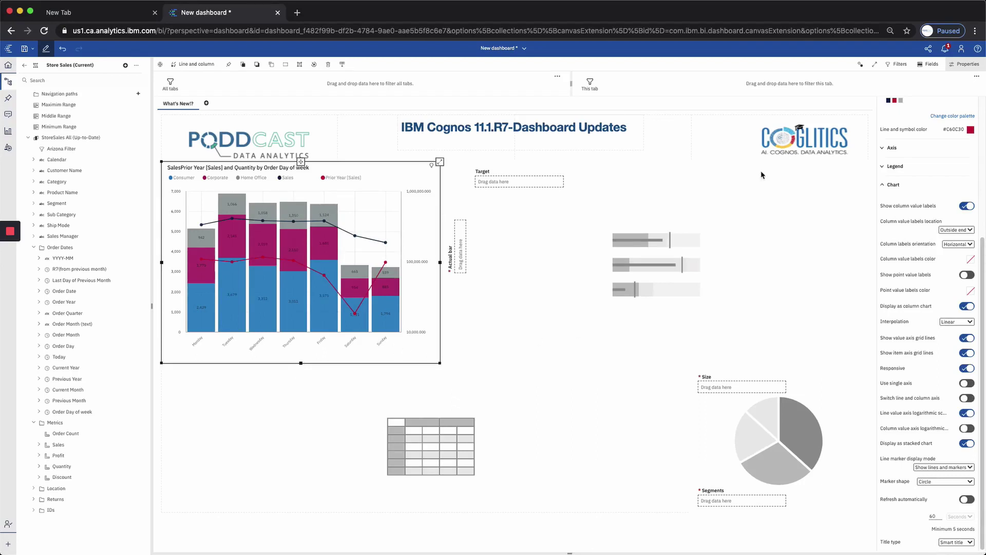
Set the column value axis minimum to 2000 and maximum to 6000.
left_click(894, 149)
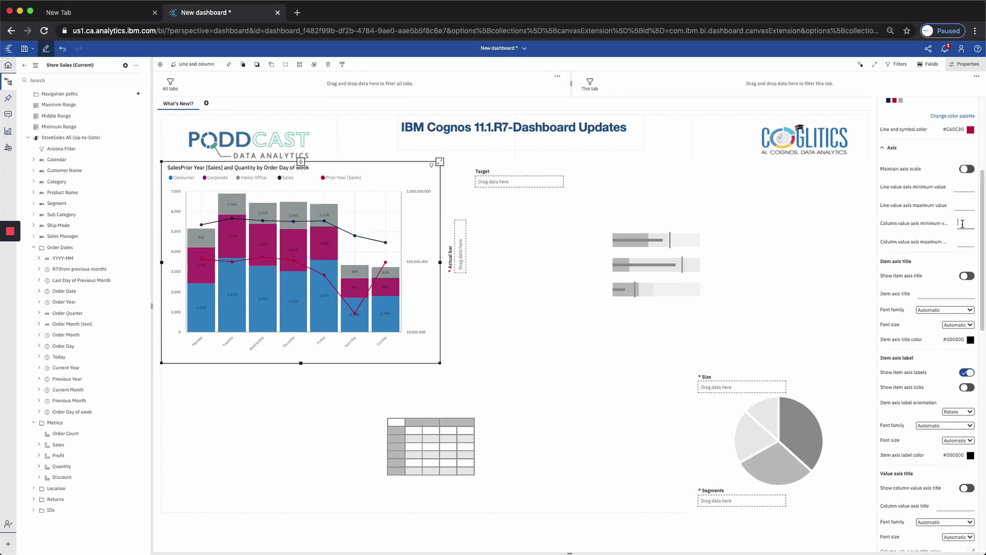
type("2000")
left_click(965, 241)
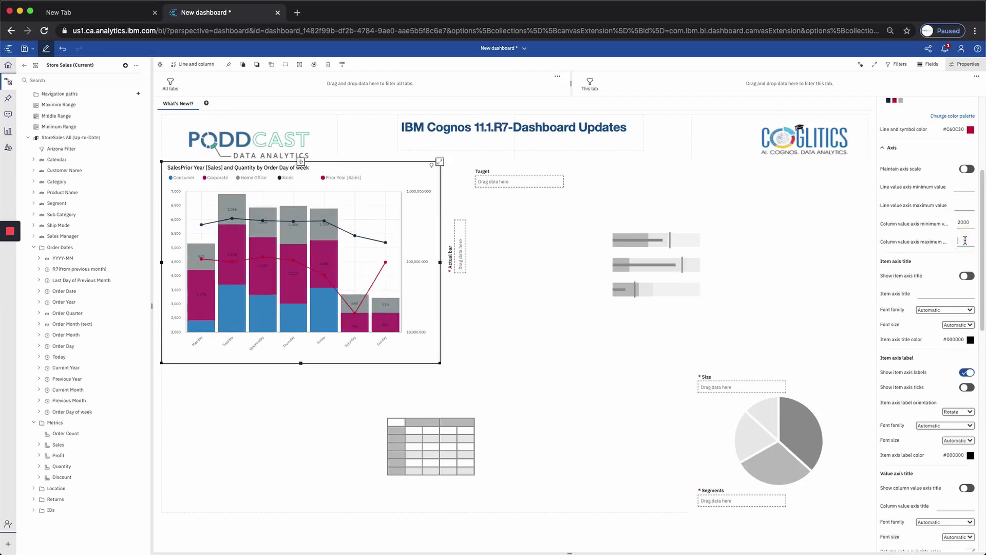
type("6000")
left_click(964, 204)
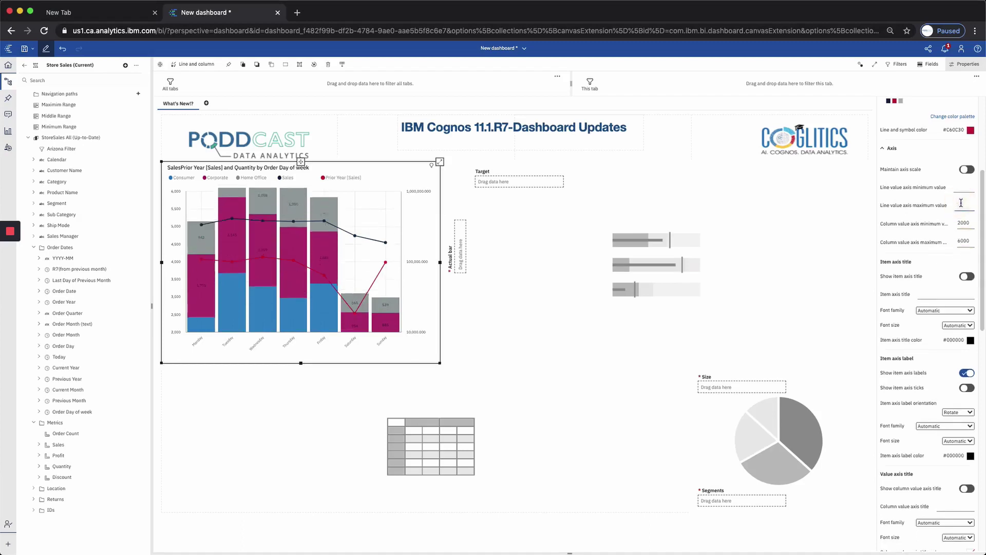
mouse_move(327, 243)
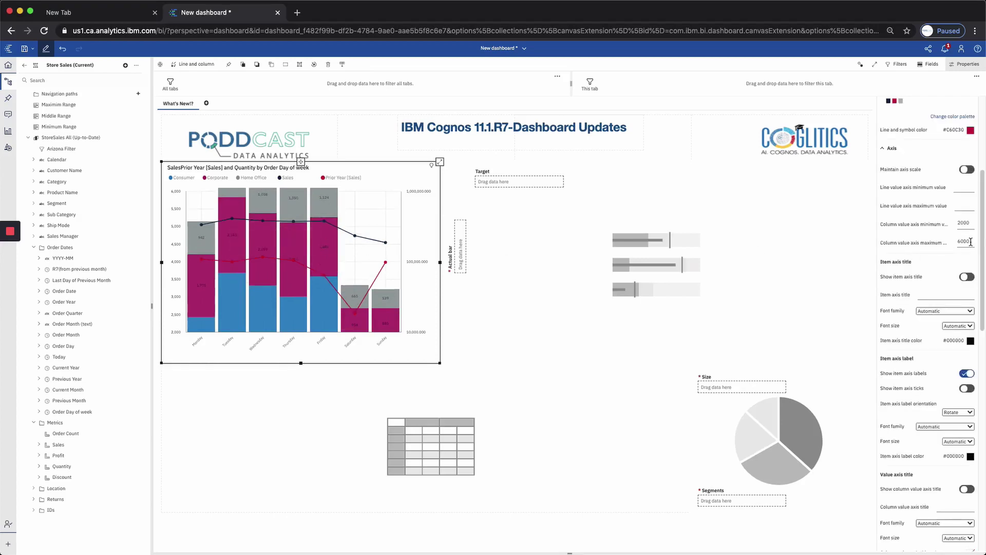
key("ctrl+z")
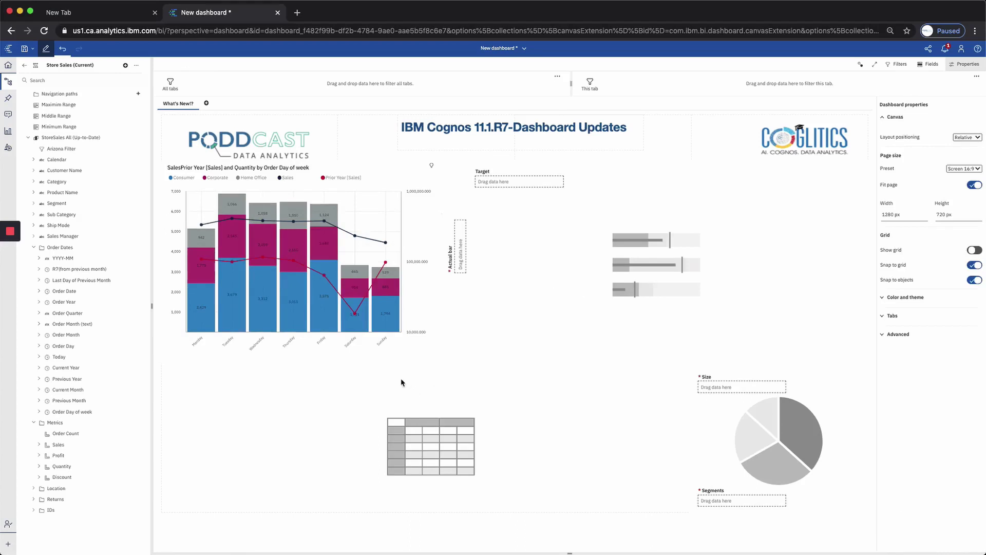
Put Order Year on the crosstab columns and Region on its rows.
left_click(330, 401)
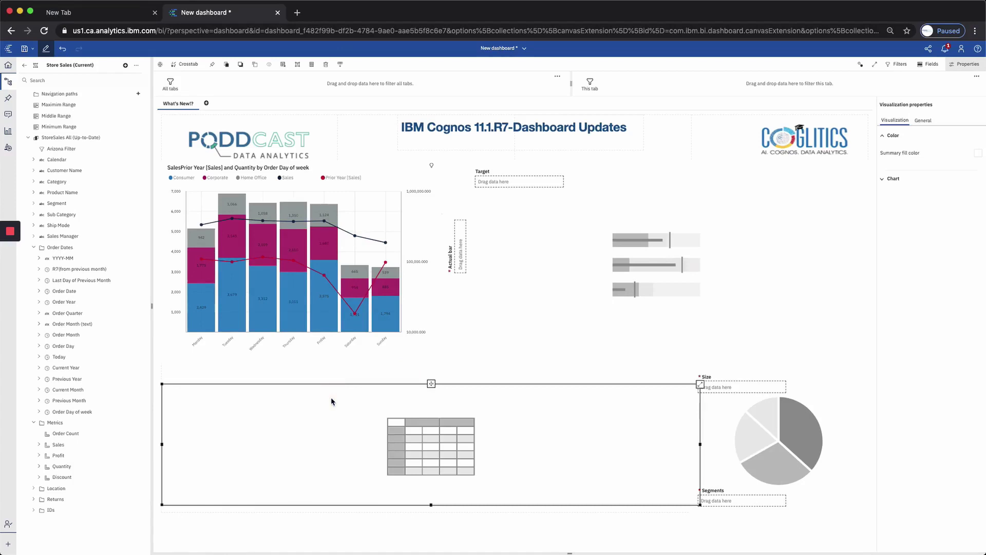
left_click(930, 65)
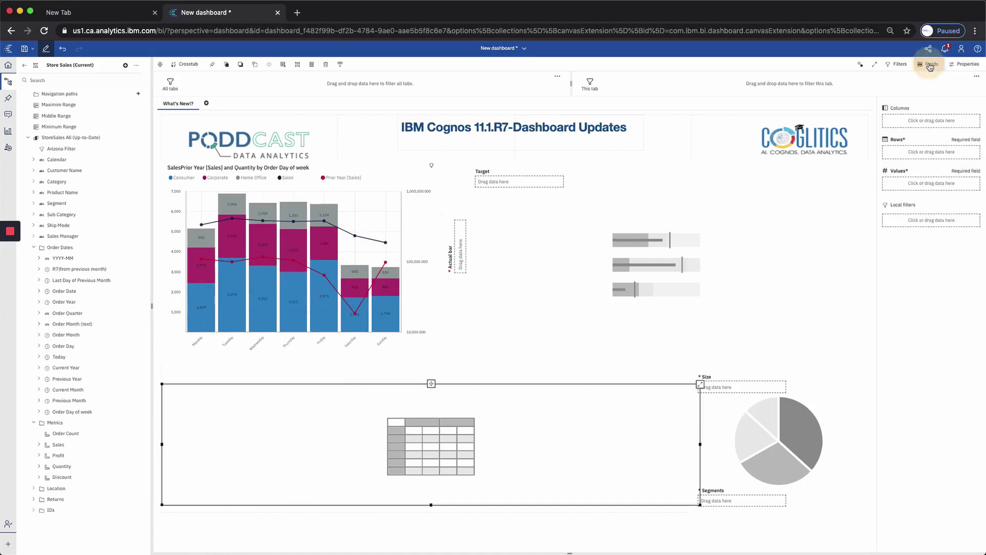
left_click(930, 121)
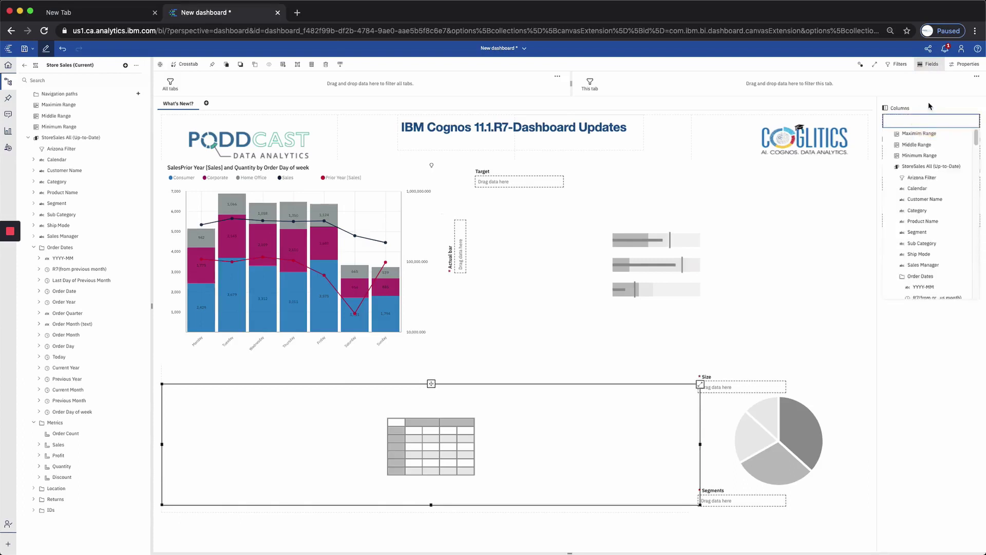
type("order")
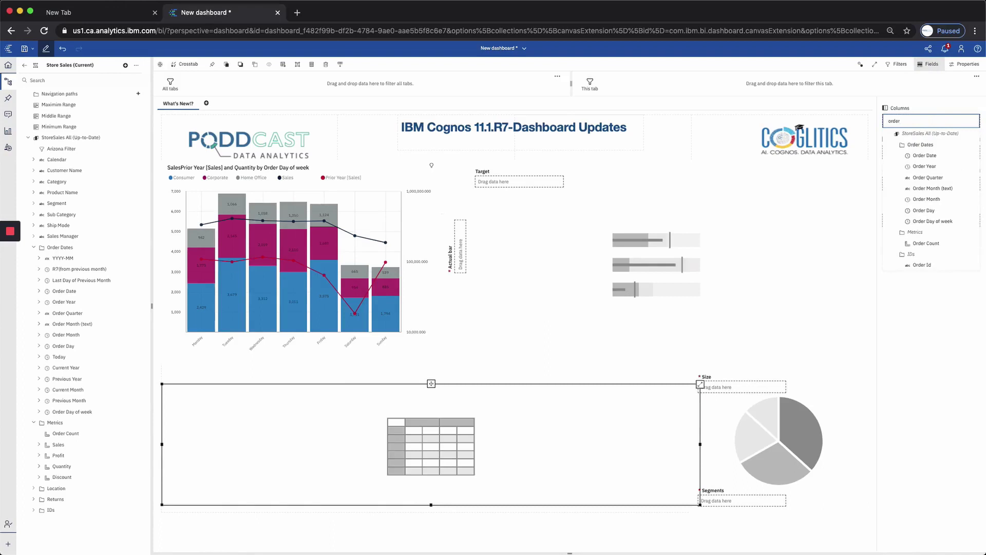
left_click(924, 166)
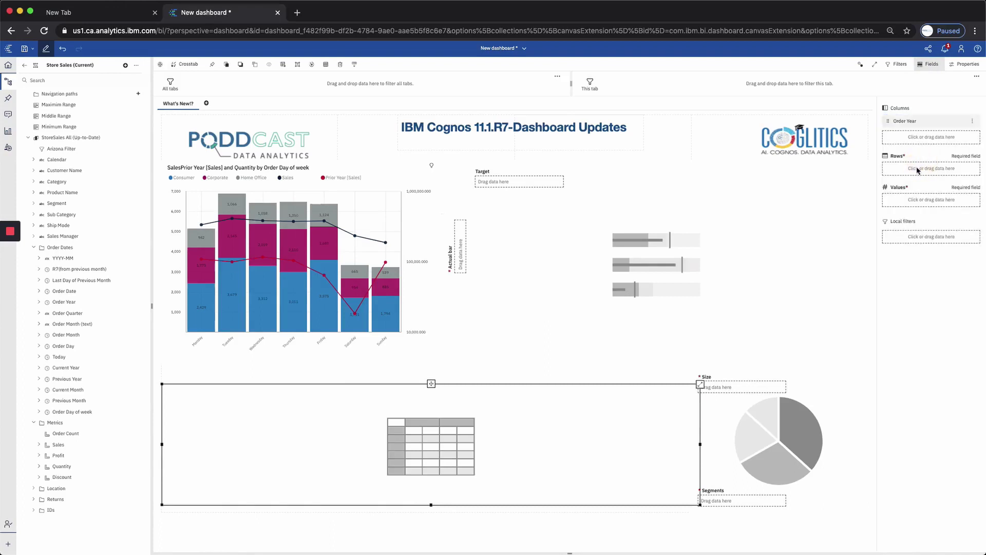
left_click(918, 170)
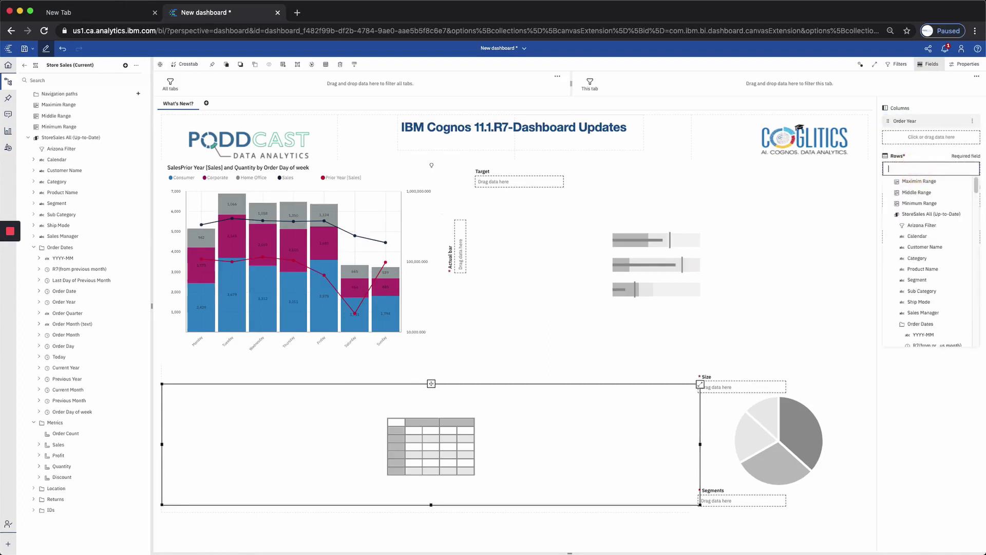
type("region")
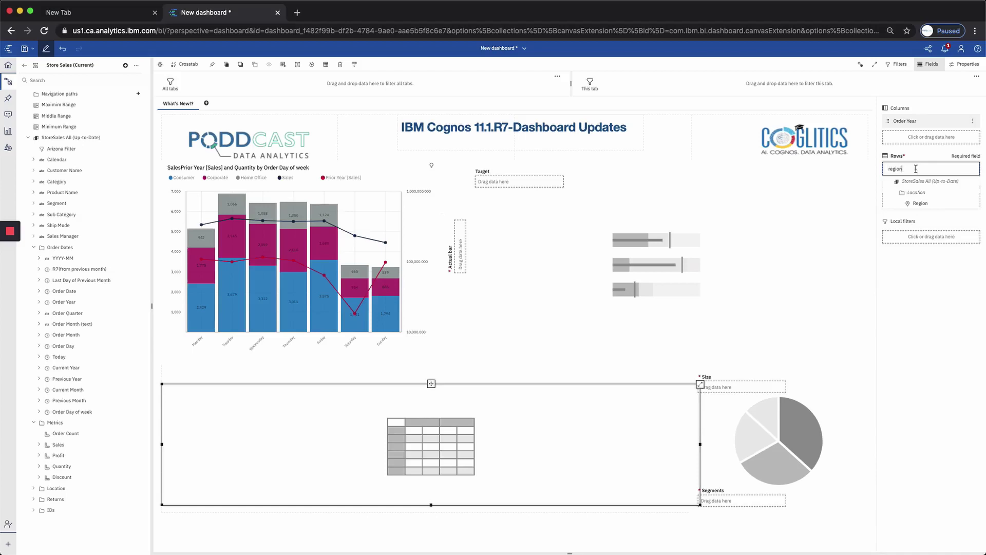
left_click(921, 203)
Add Sales and Profit as the crosstab's values.
left_click(921, 220)
type("sale")
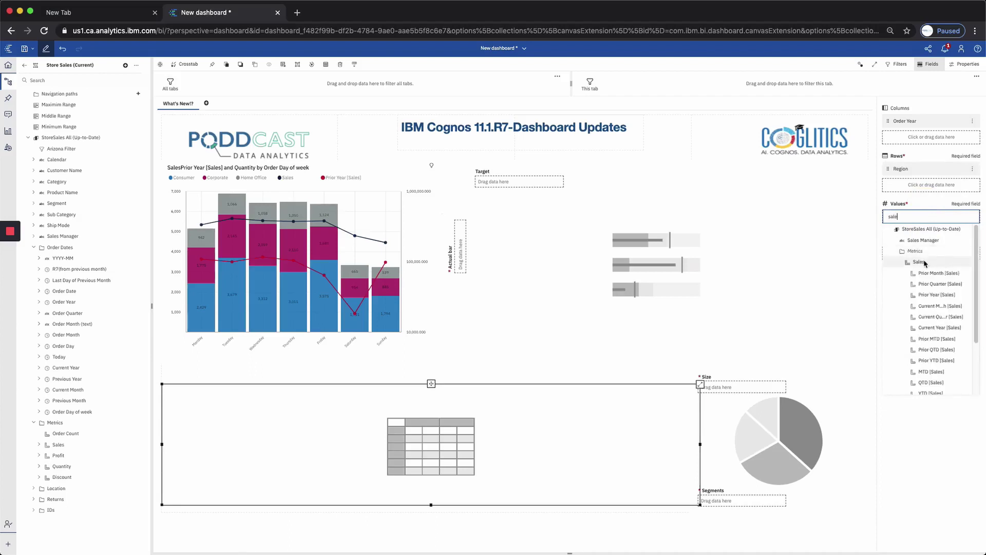
left_click(928, 262)
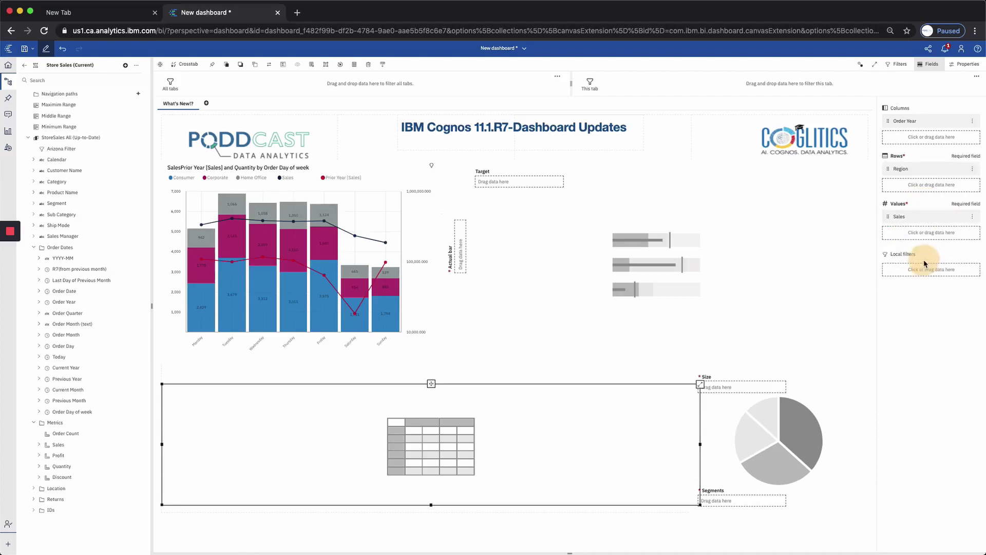
left_click(926, 231)
type("profit")
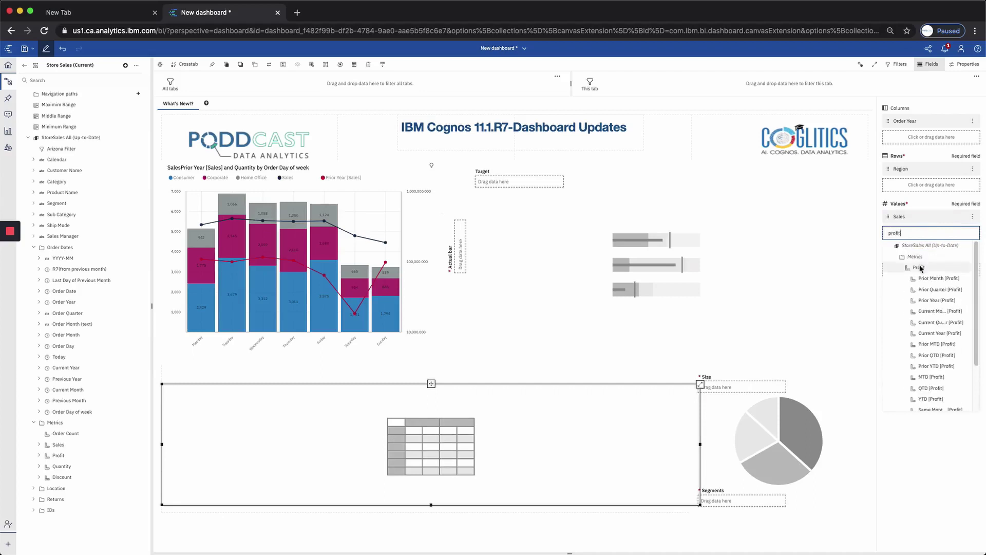
left_click(920, 267)
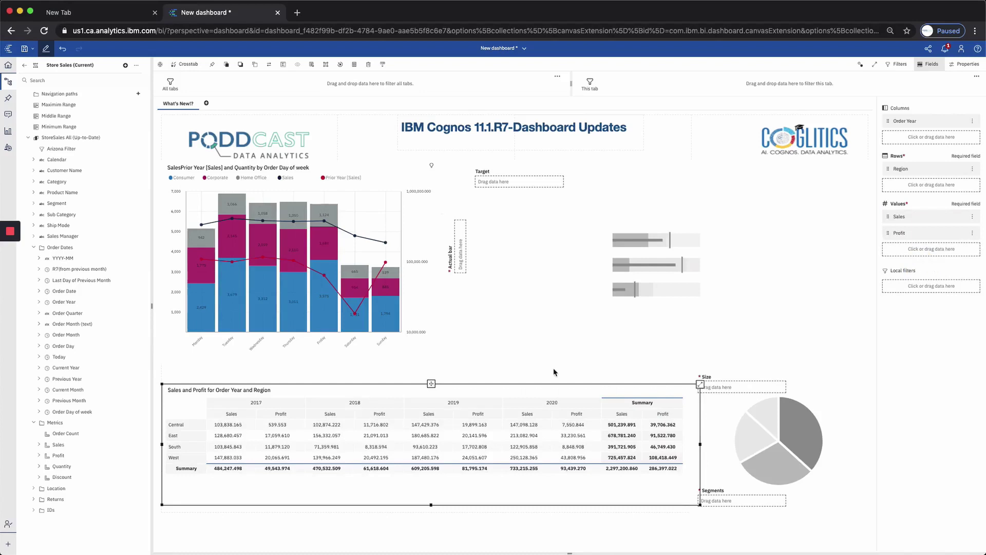
Start a numeric conditional color rule for the crosstab's Sales values.
mouse_move(544, 442)
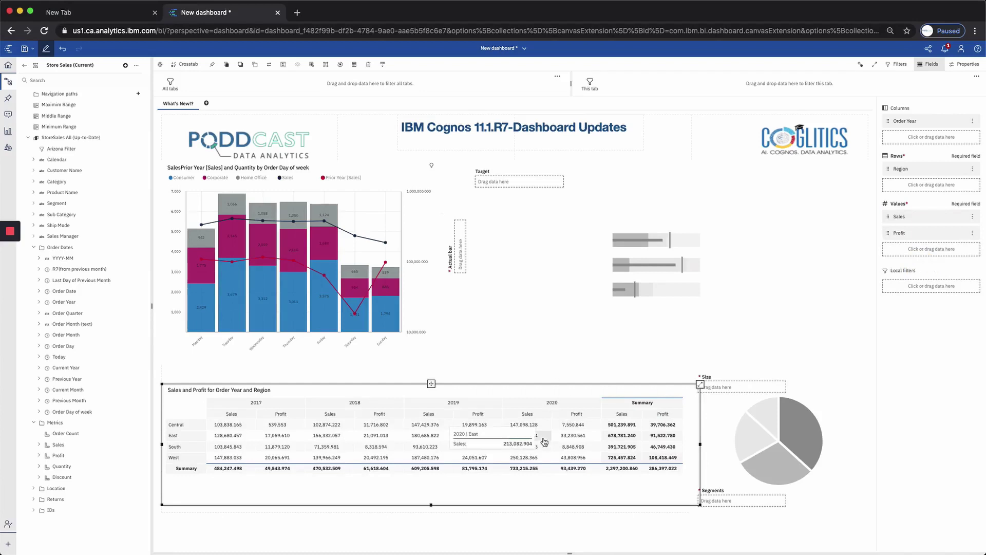
left_click(967, 66)
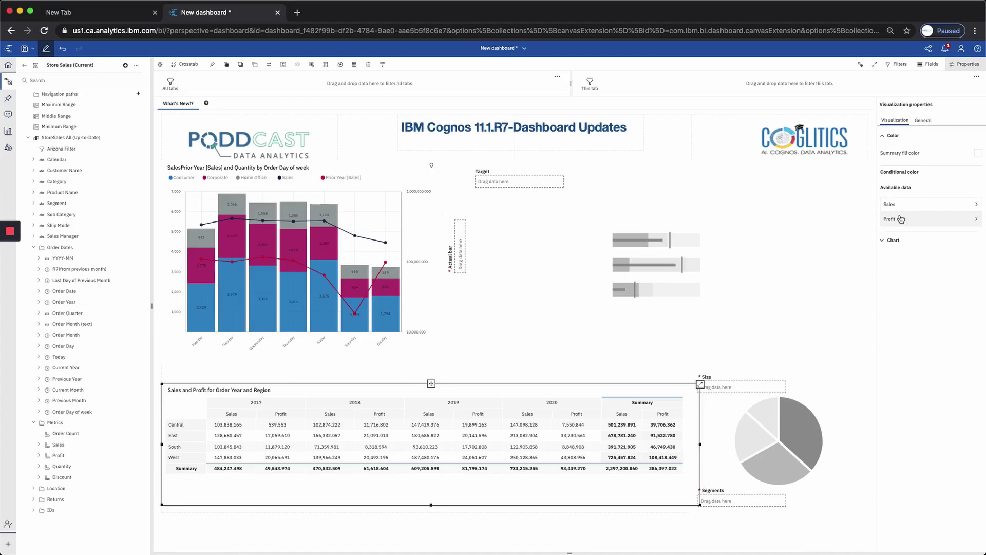
left_click(976, 206)
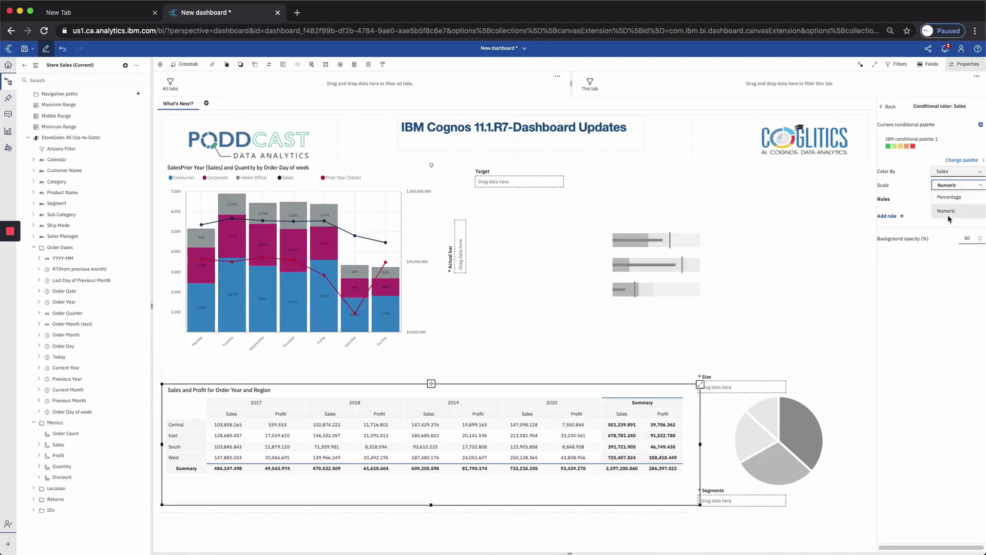
left_click(950, 214)
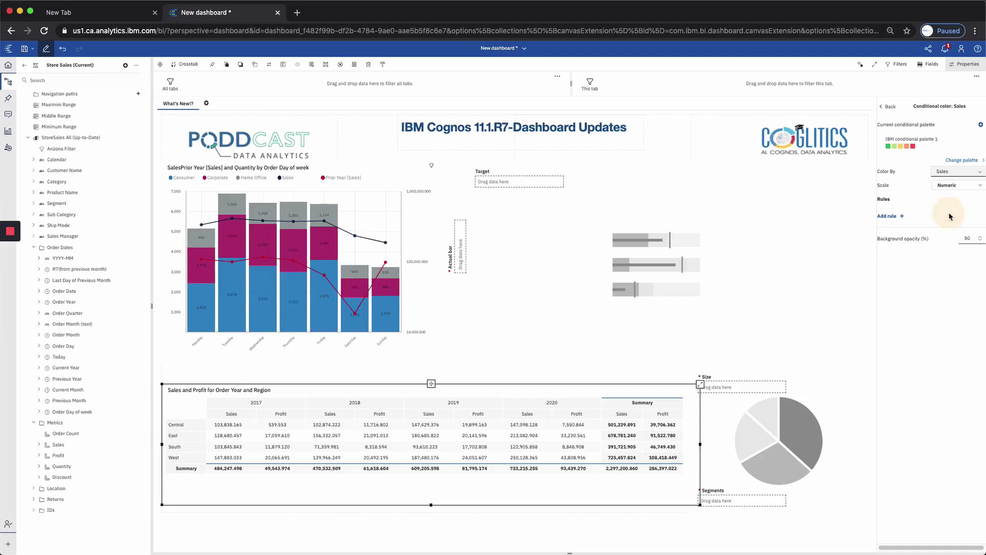
left_click(894, 218)
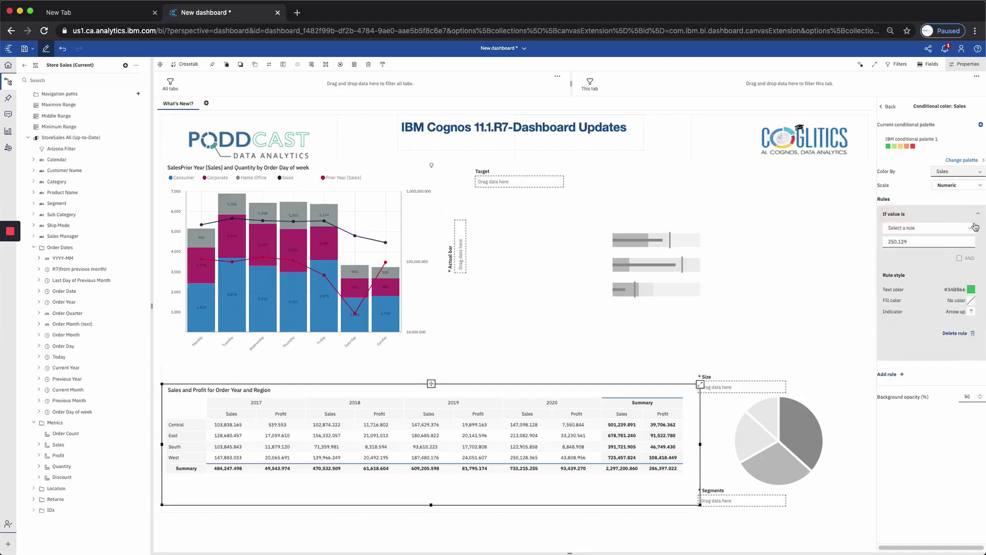
Make the rule Greater than 140,000 with green text and a triangle indicator.
left_click(969, 230)
left_click(927, 267)
left_click(910, 242)
double_click(910, 242)
type("140000")
left_click(970, 291)
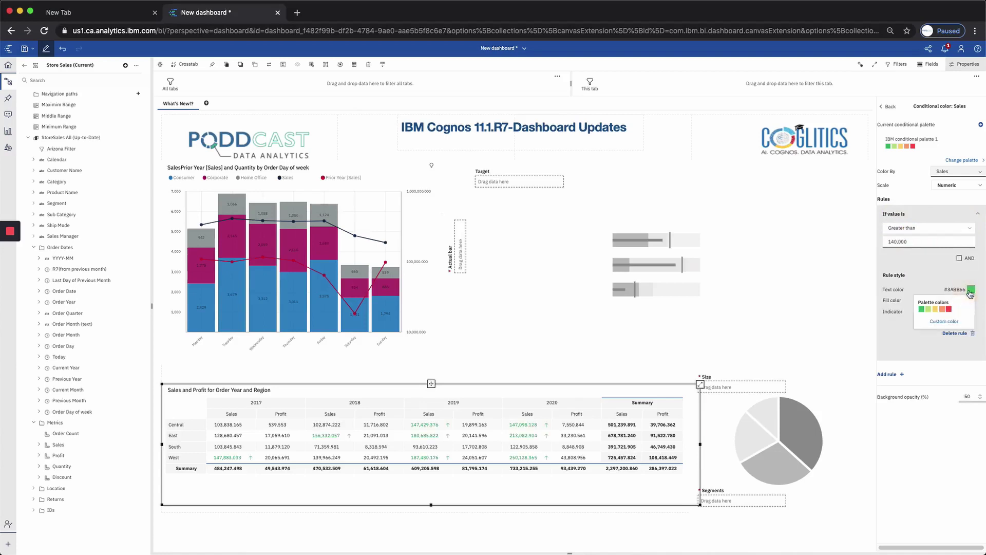
left_click(950, 284)
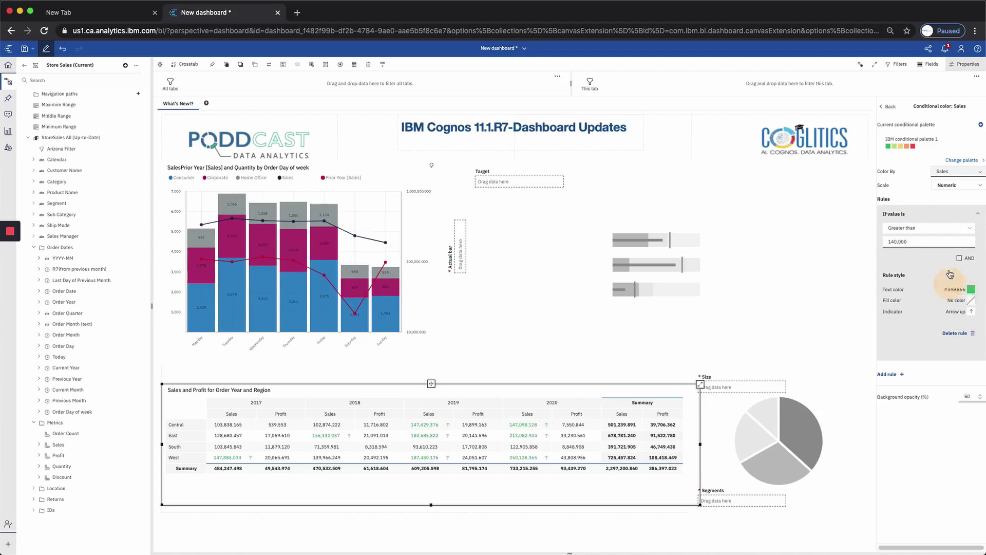
left_click(972, 312)
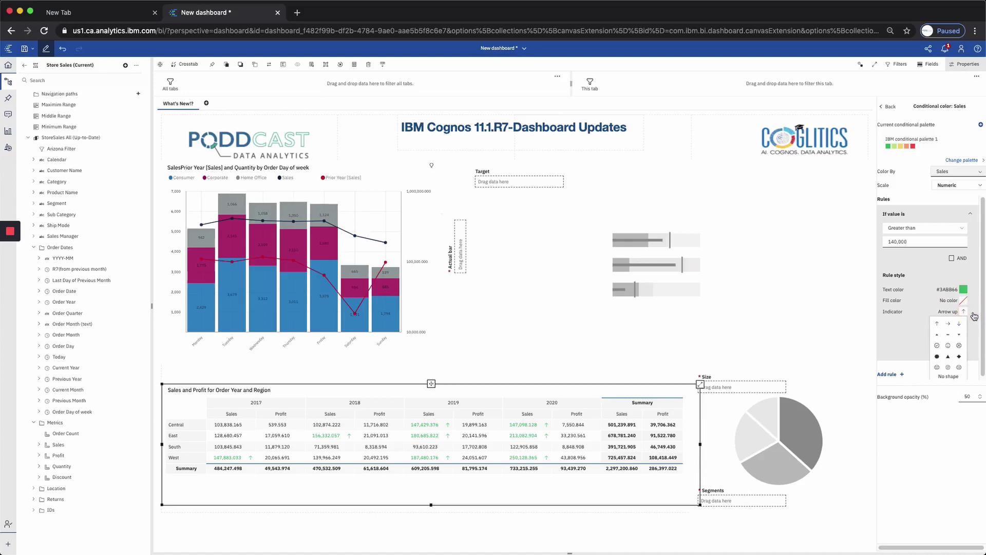
left_click(948, 359)
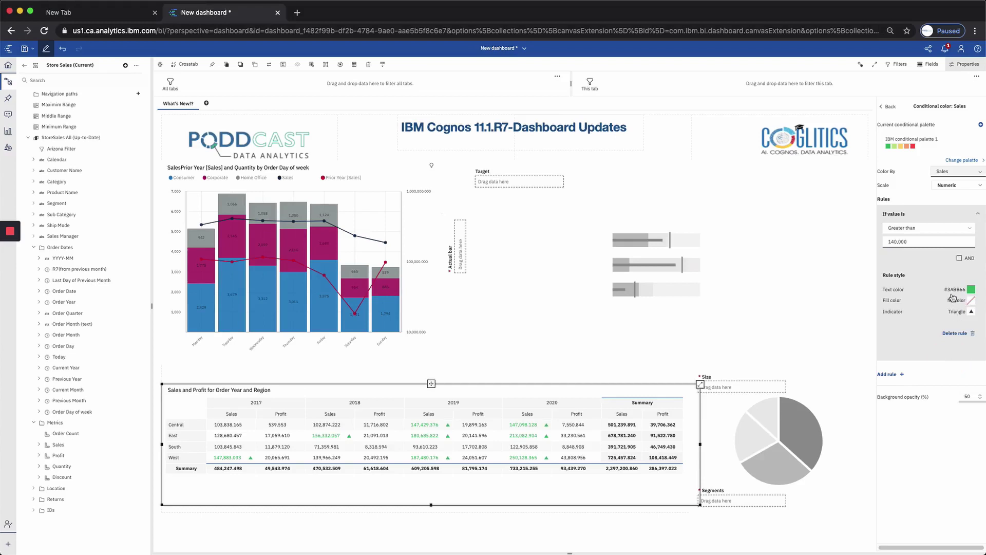
Add a second Sales rule: Less than 140,000 shown in red text.
left_click(894, 375)
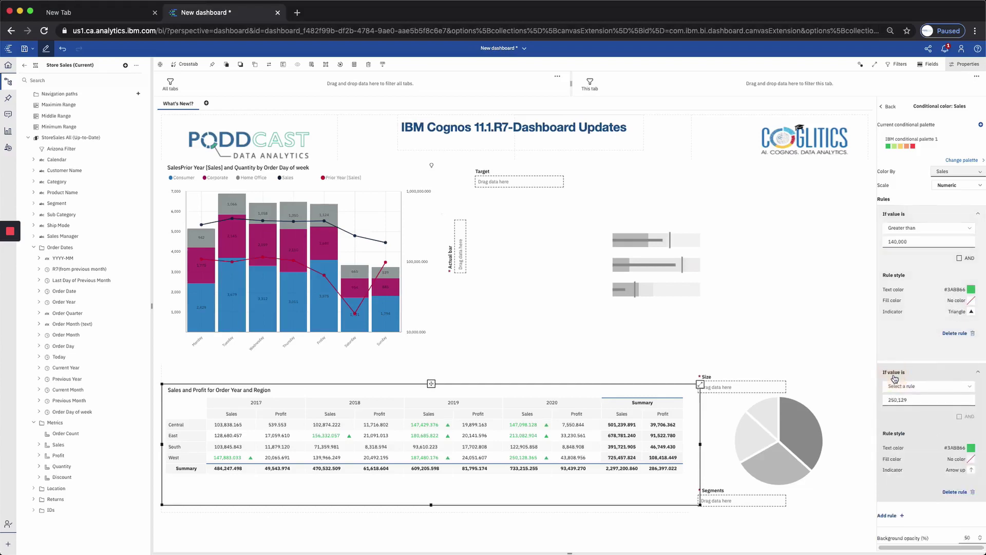
left_click(957, 386)
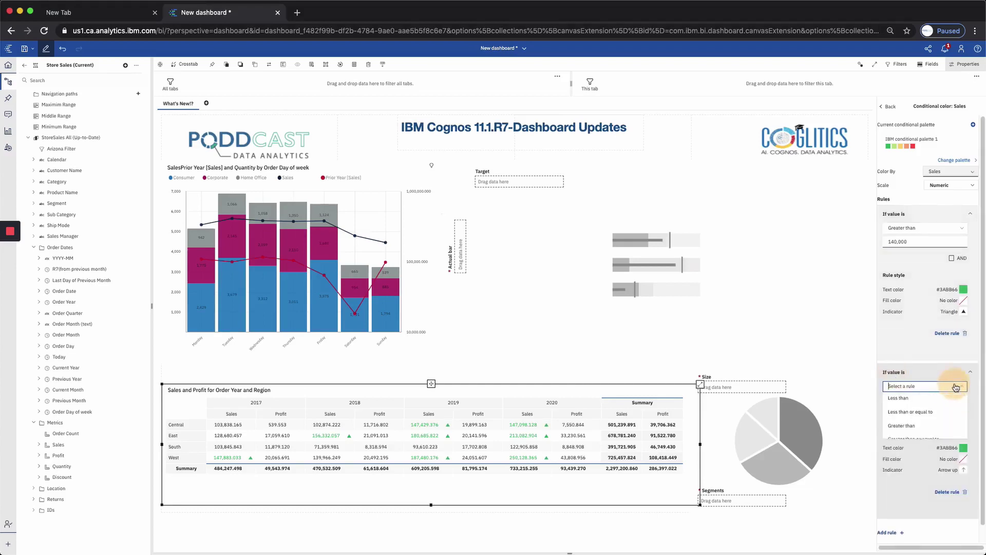
left_click(933, 399)
double_click(926, 401)
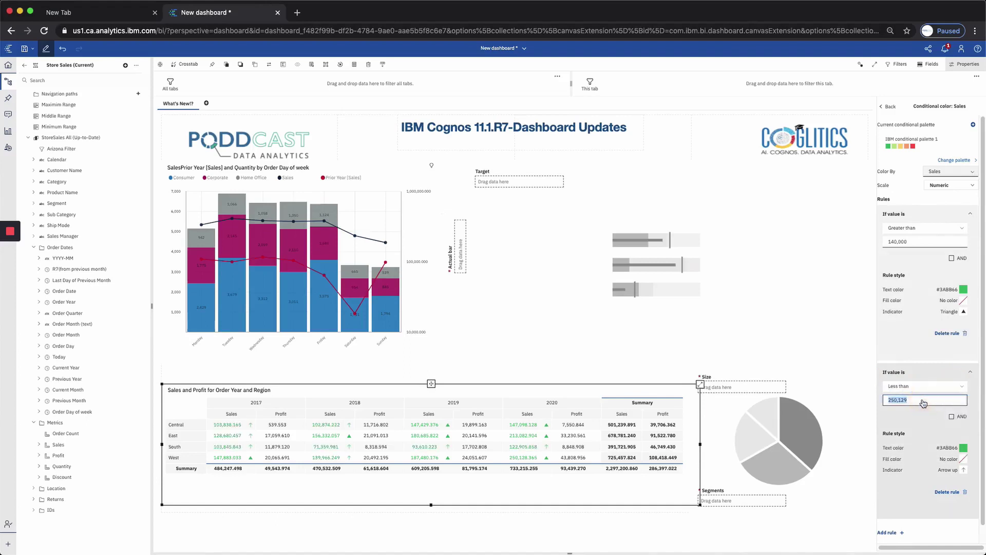
type("140000")
left_click(963, 448)
left_click(942, 468)
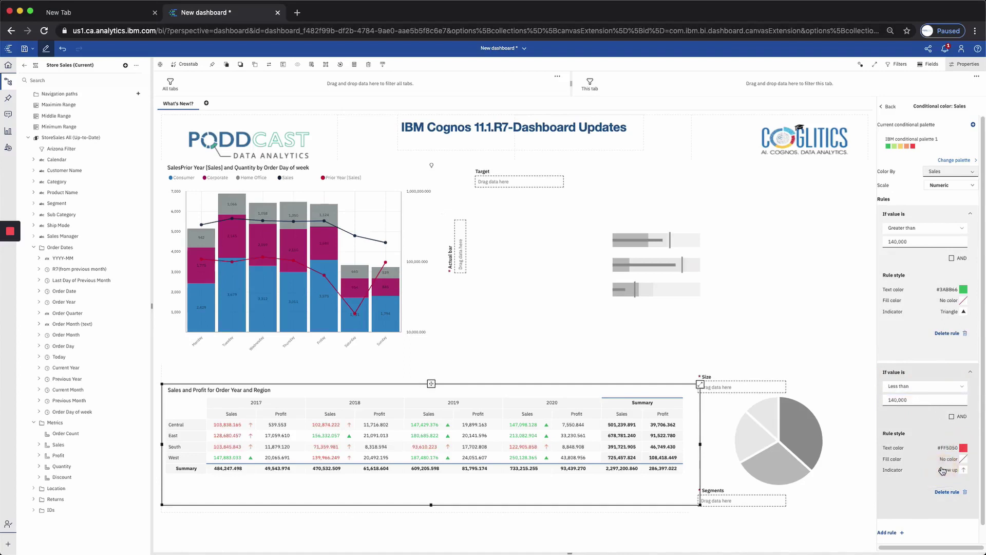
Give the first rule a grey custom fill and the second a caret-down indicator.
left_click(964, 302)
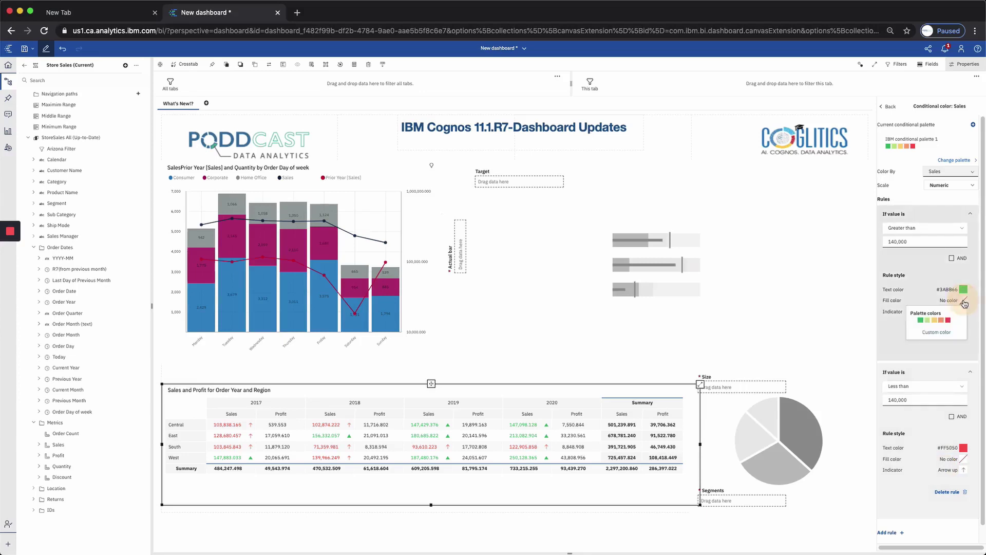
left_click(937, 331)
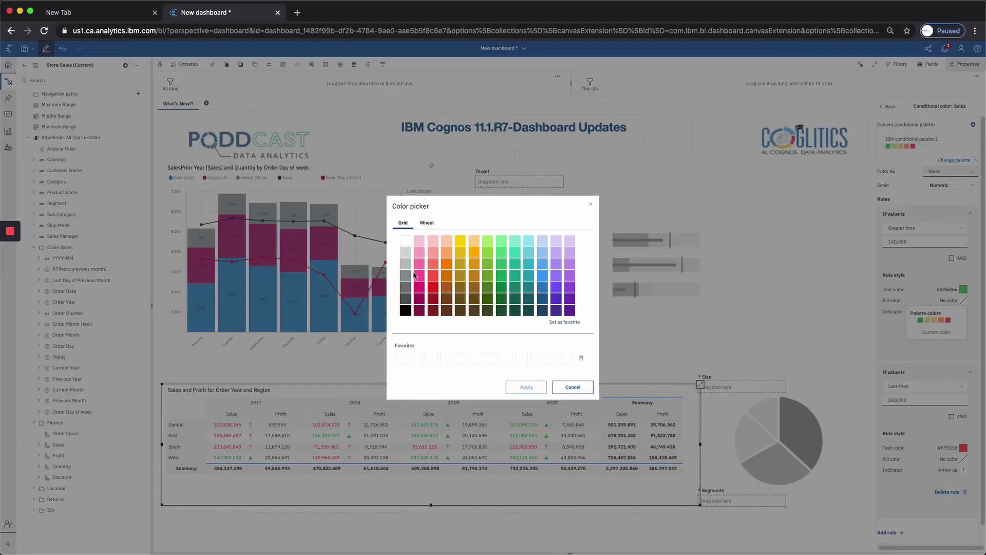
left_click(404, 276)
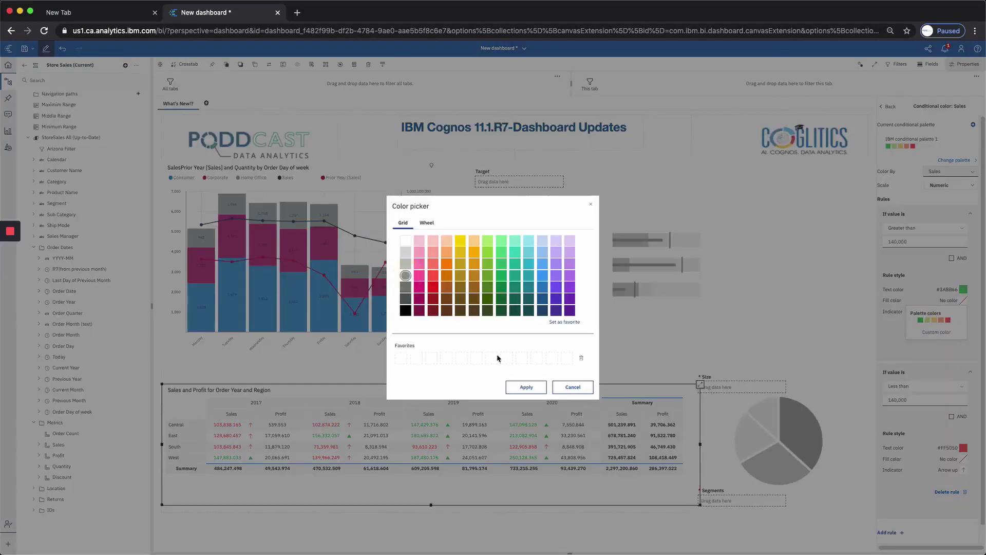
left_click(524, 387)
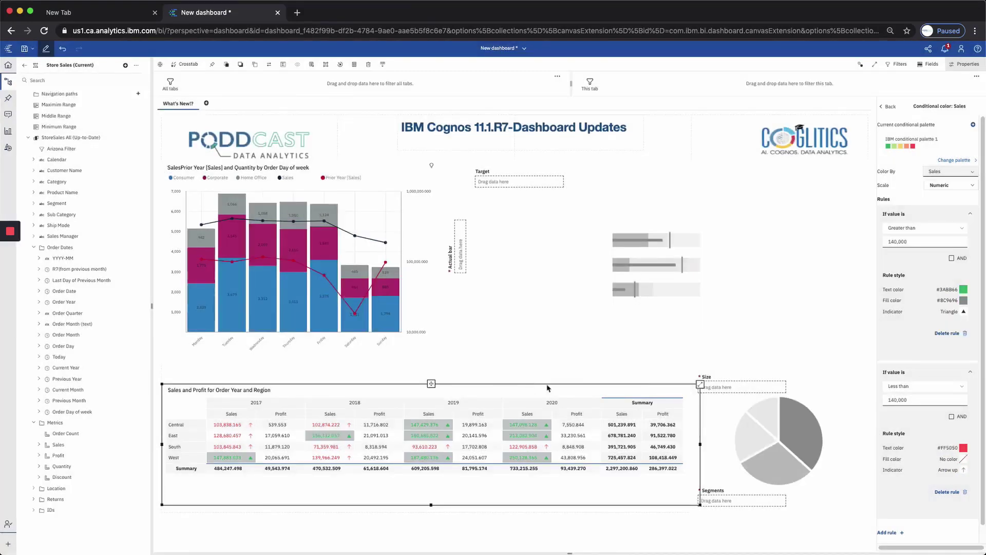
scroll(955, 442, "down", 1)
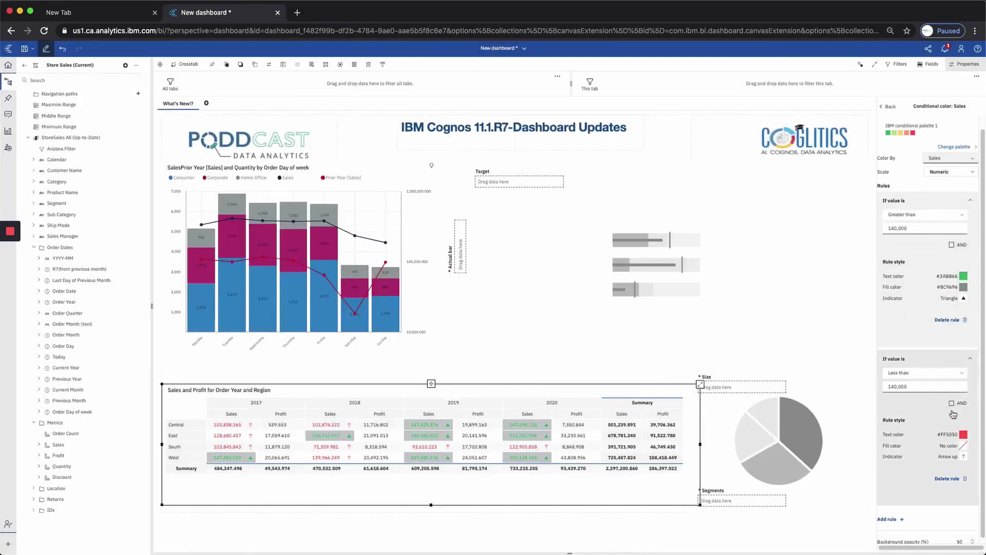
left_click(965, 457)
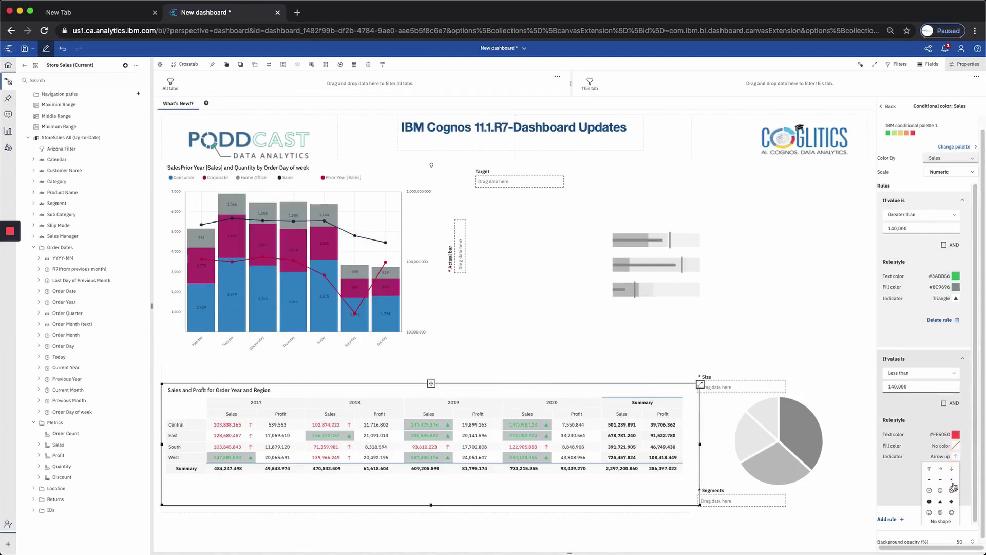
left_click(952, 480)
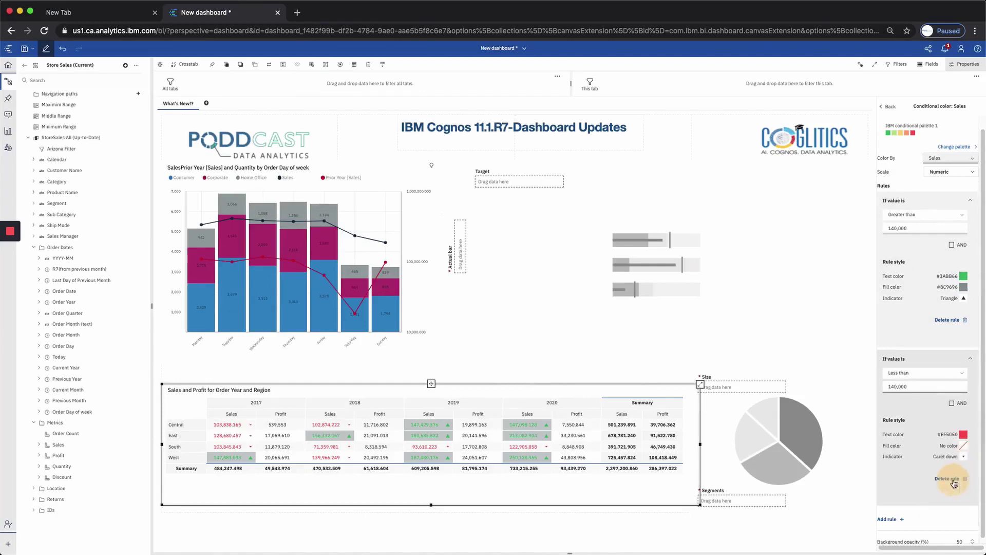
Add a Profit conditional color rule: greater than 10% gets green text and a Face satisfied indicator.
left_click(889, 106)
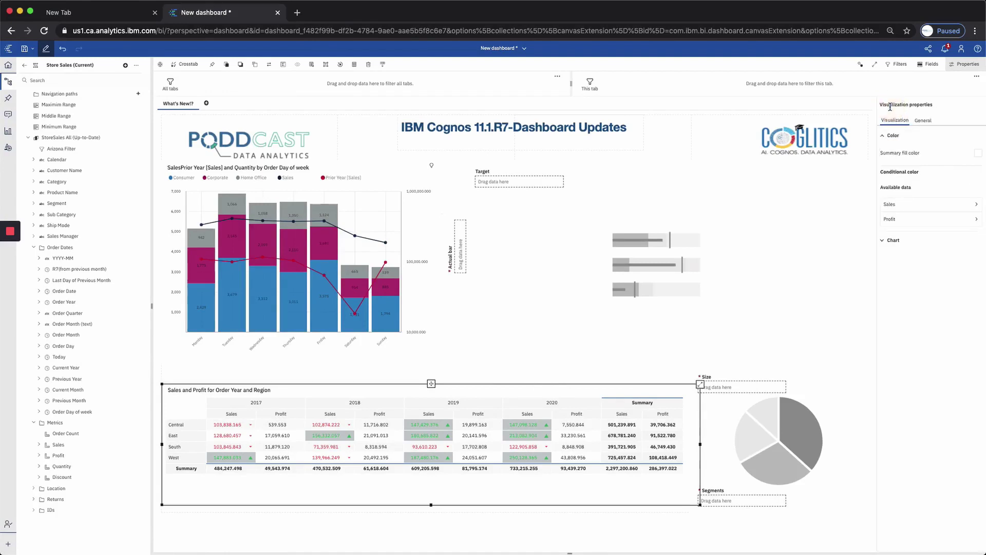
left_click(961, 221)
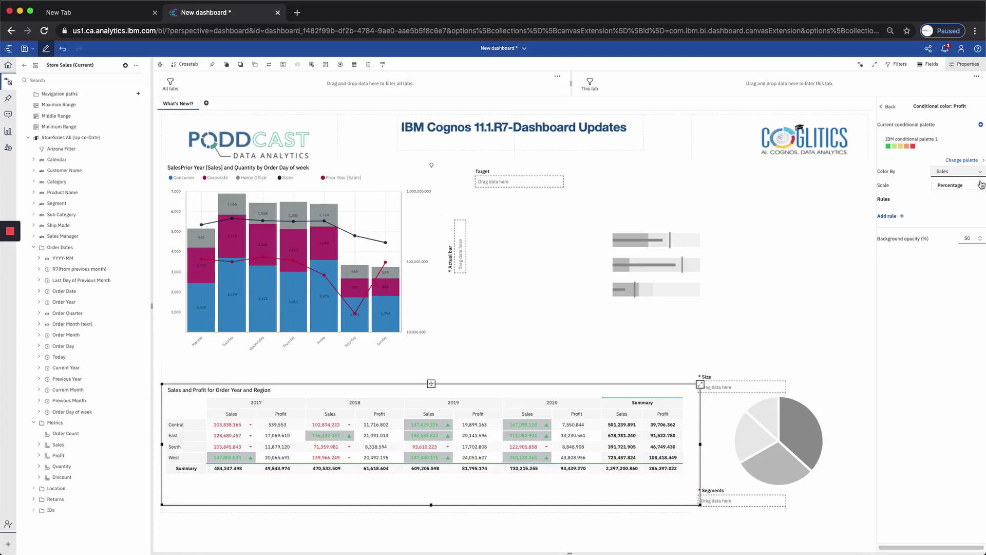
left_click(894, 216)
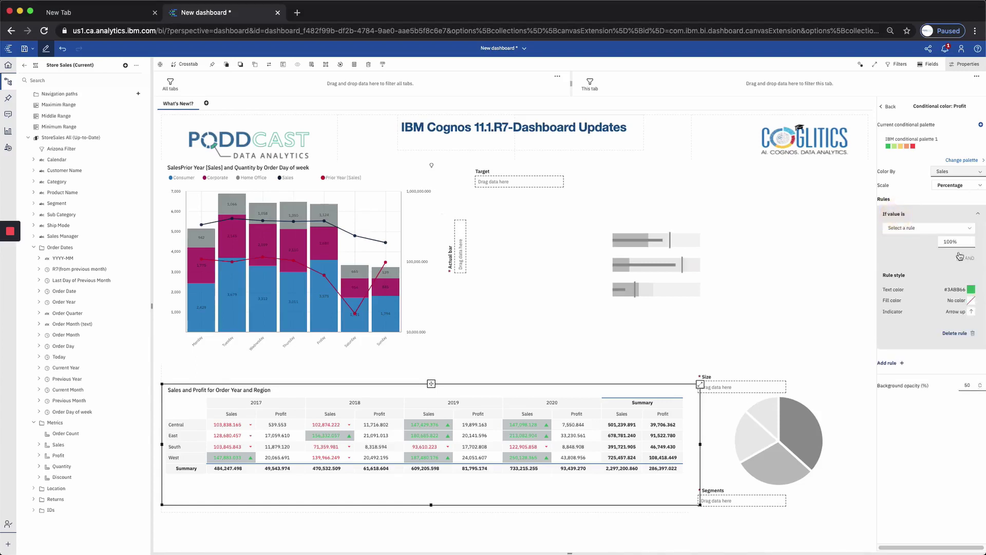
left_click(968, 229)
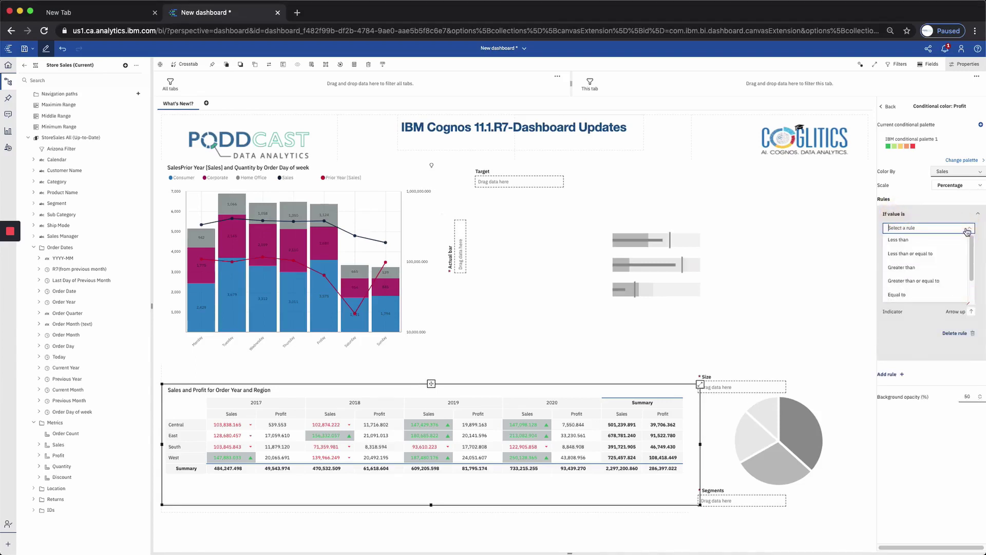
left_click(916, 268)
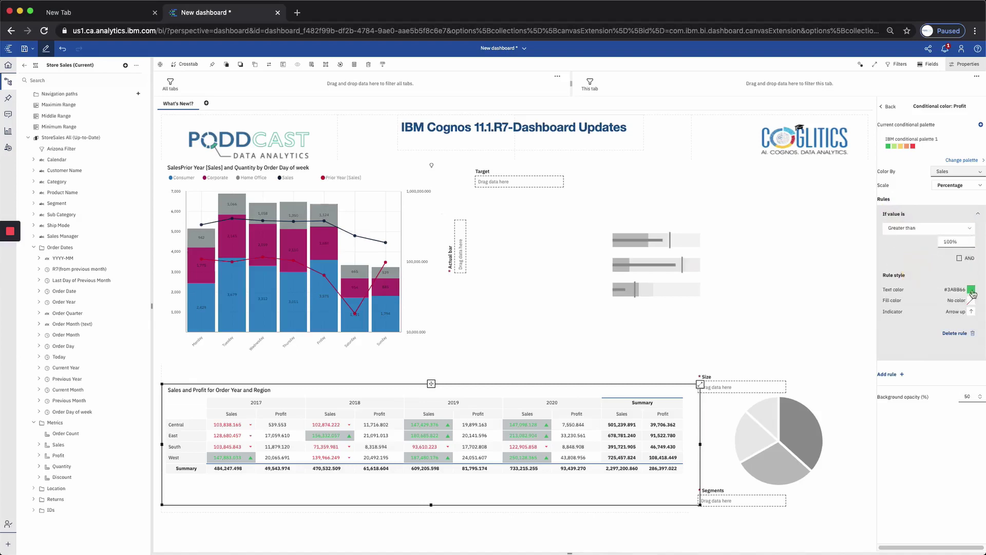
left_click(951, 241)
key("BackSpace")
left_click(972, 313)
left_click(972, 314)
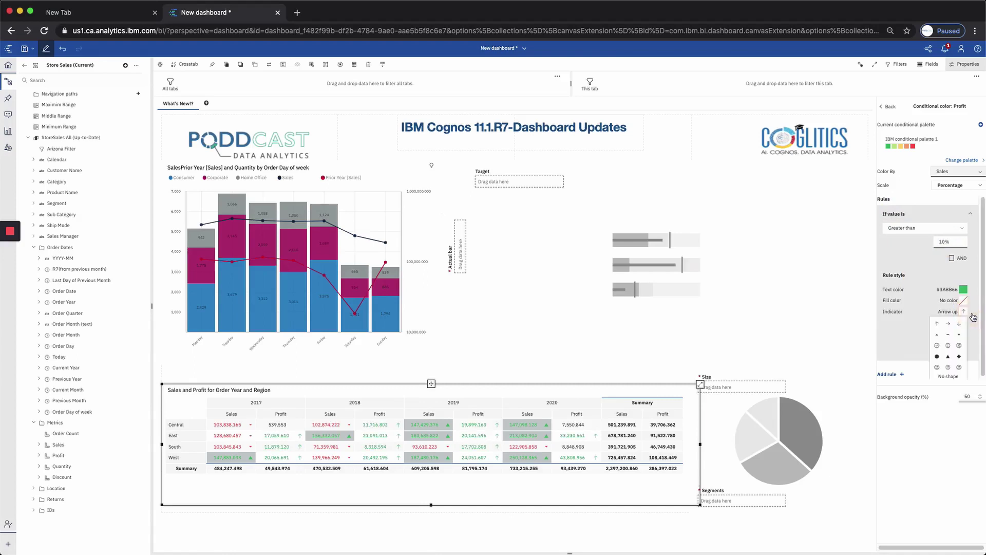
left_click(937, 368)
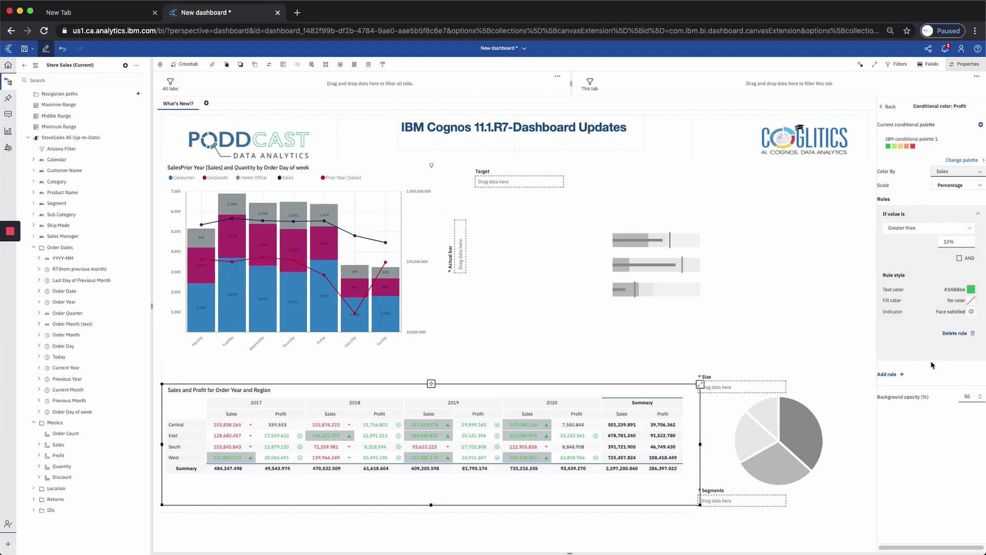
Add a Profit rule: less than 10% gets red #FF5050 text and a Face dissatisfied indicator.
left_click(906, 375)
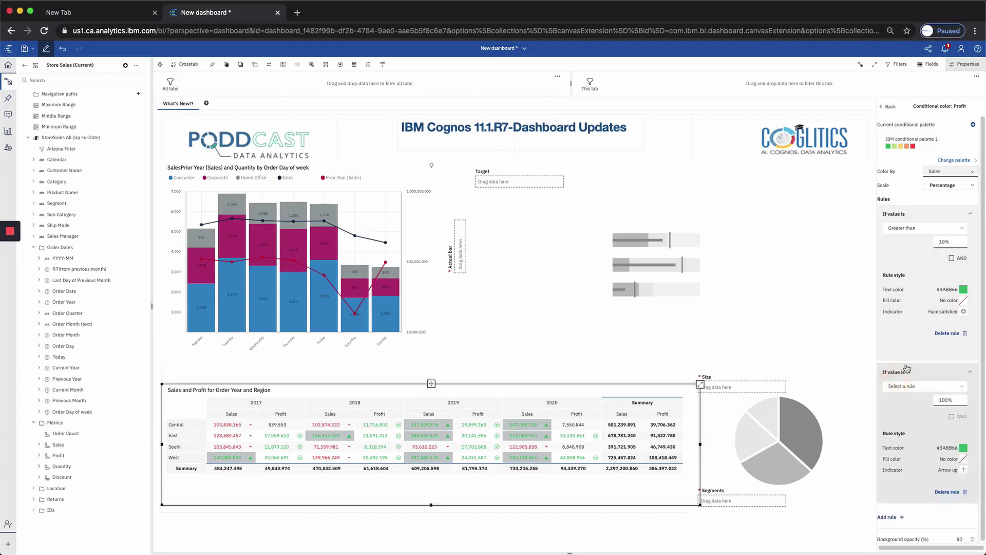
left_click(953, 386)
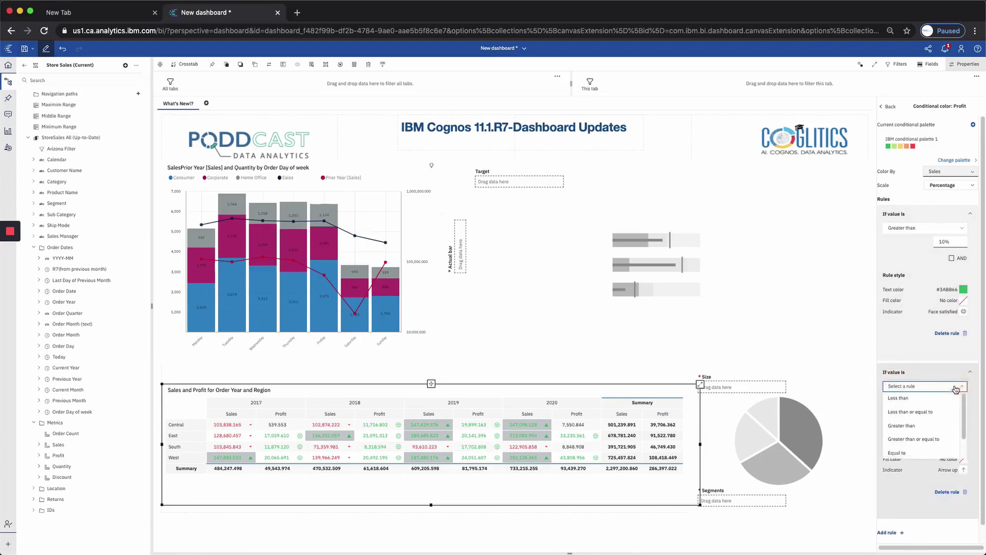
left_click(925, 399)
left_click(948, 400)
key("BackSpace")
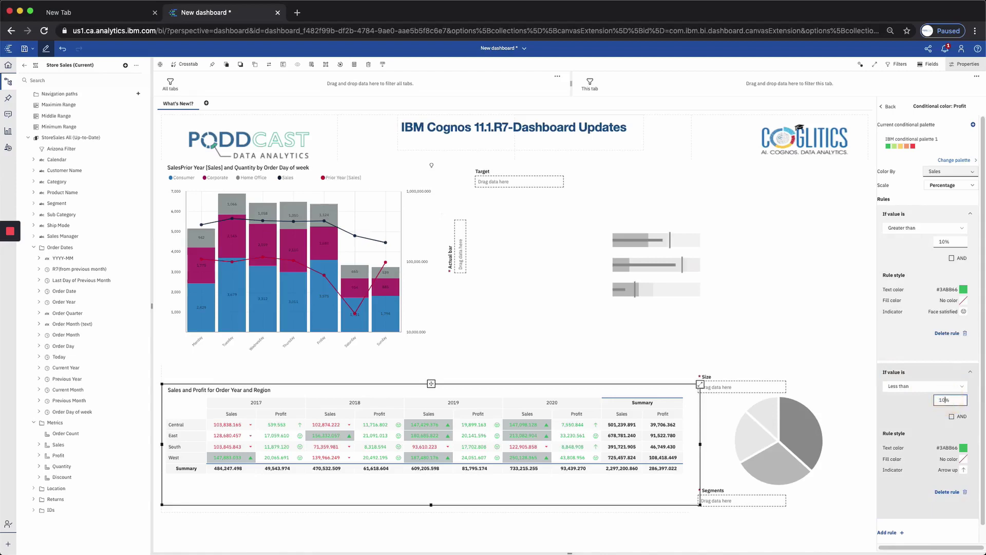
left_click(963, 448)
left_click(942, 468)
left_click(964, 470)
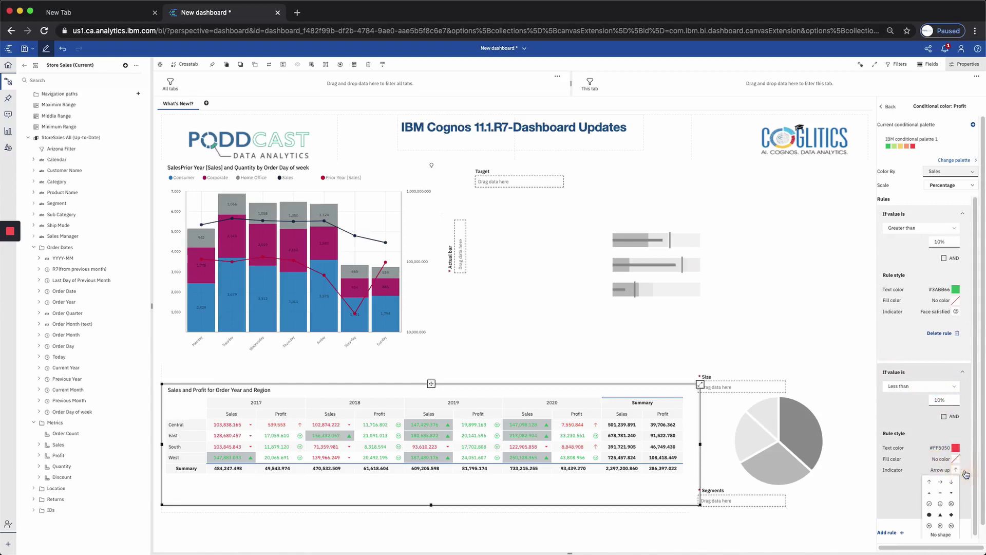
left_click(952, 526)
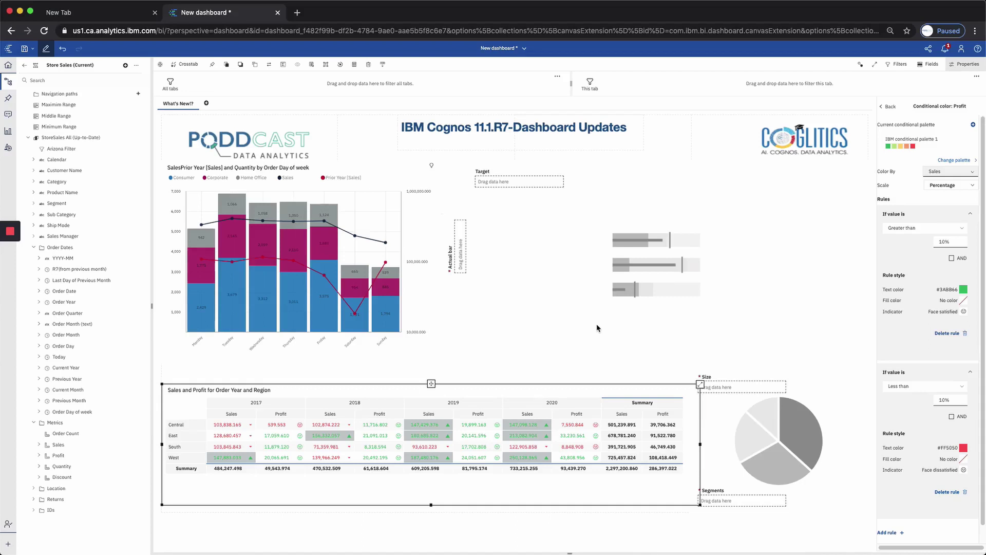
Select the pie chart and put Region in its Segments slot.
left_click(820, 393)
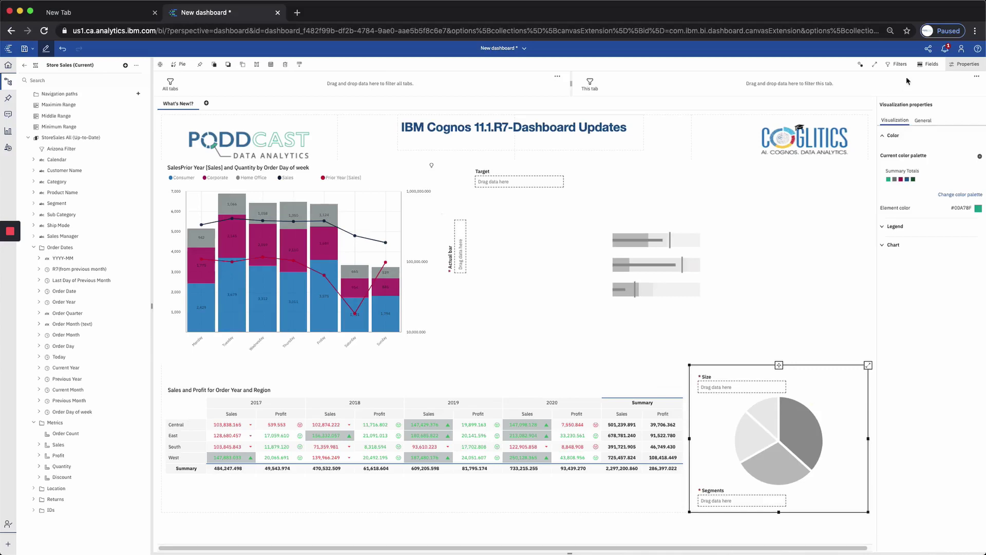
left_click(930, 65)
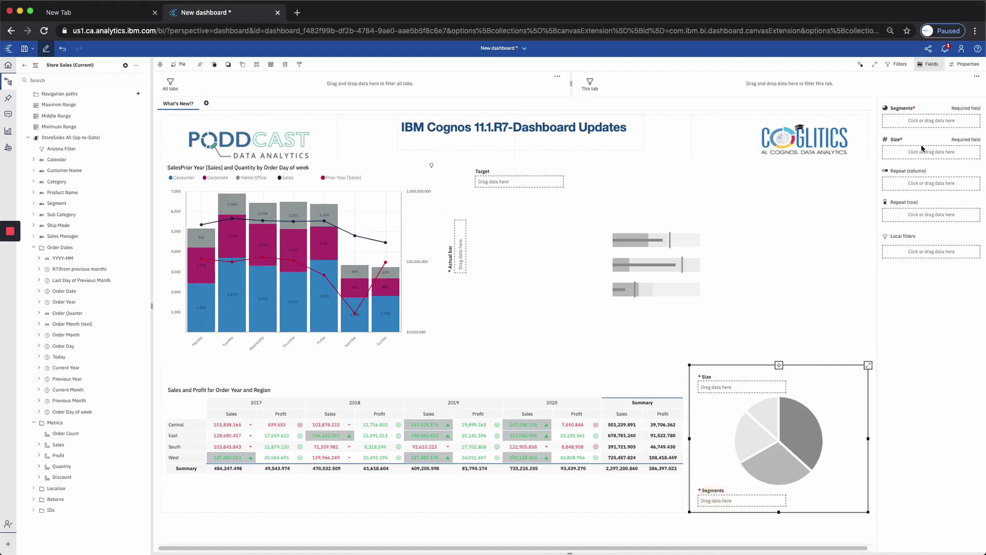
left_click(918, 121)
type("regio")
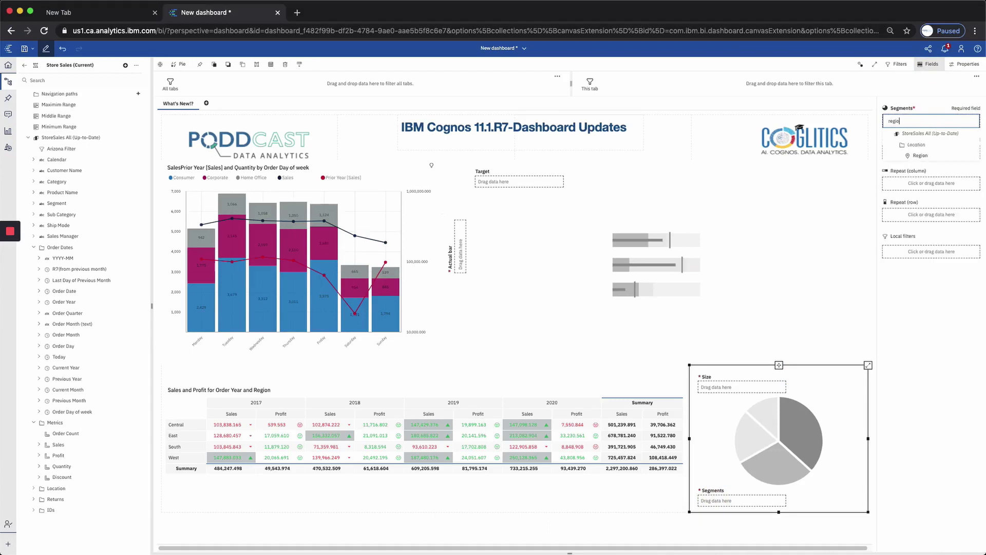
left_click(923, 156)
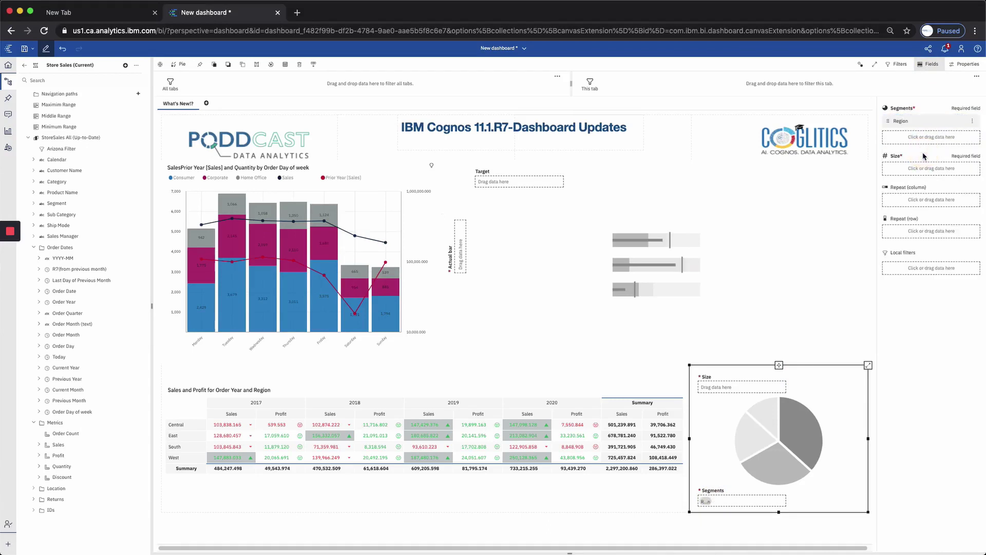
Search for Profit and add it to the pie's Size slot.
left_click(922, 168)
type("prfo")
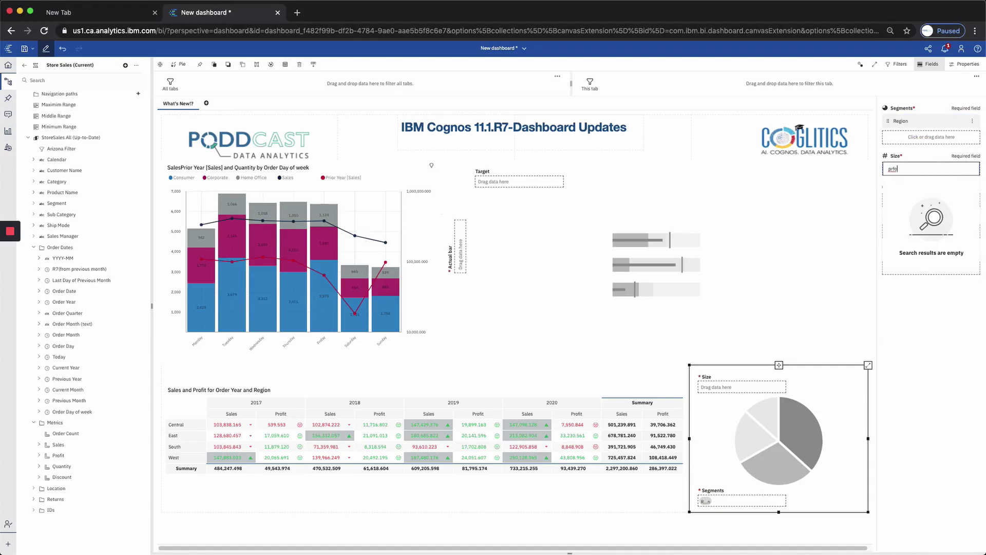
key("BackSpace")
key("BackSpace")
scroll(930, 257, "down", 5)
left_click(917, 202)
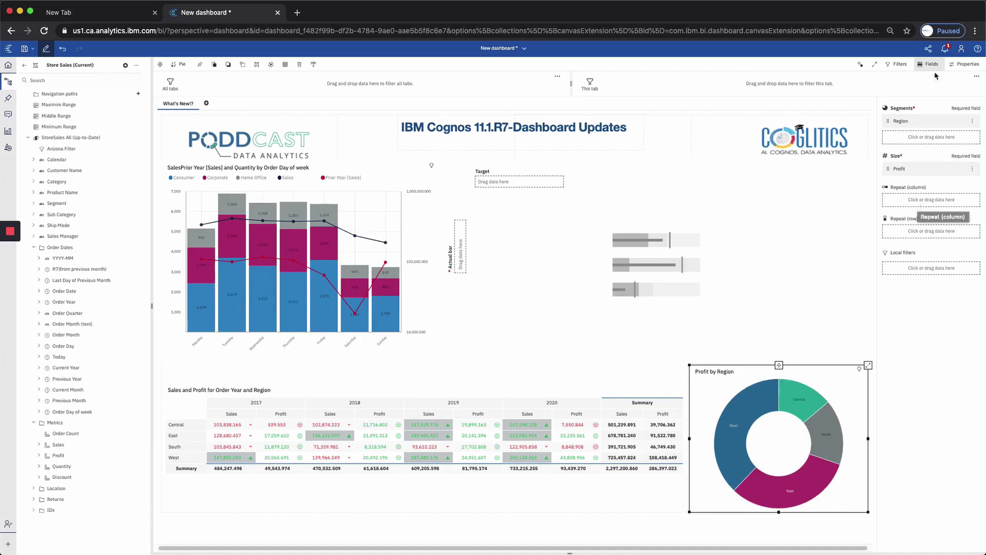
In the donut's Chart properties, set Item label format to Both.
left_click(965, 66)
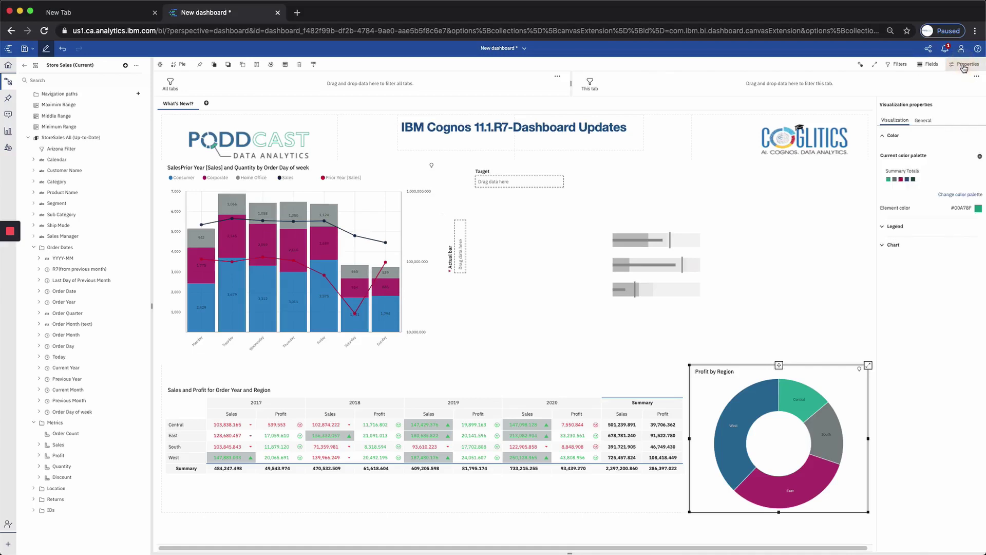
left_click(894, 245)
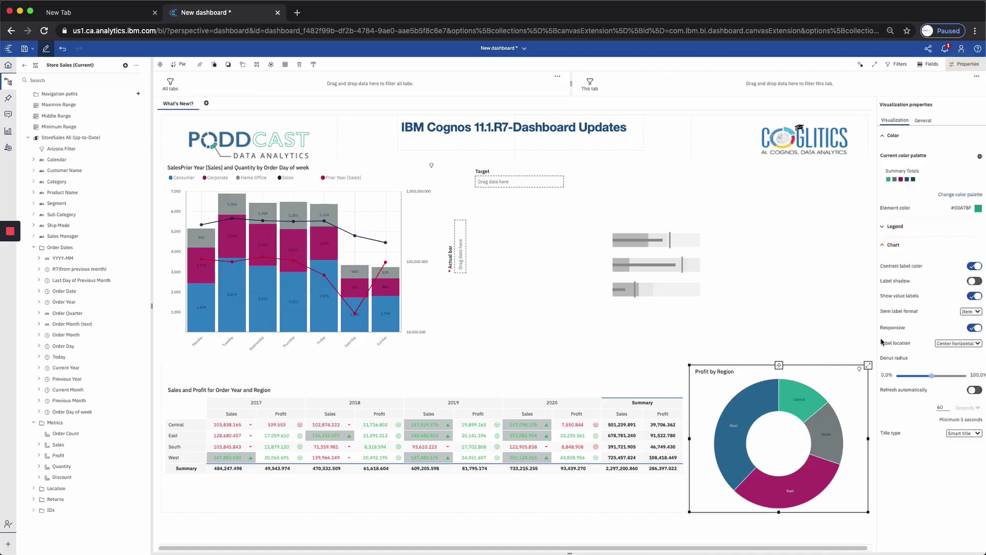
left_click(972, 312)
left_click(966, 325)
Keep Label location centred horizontally and set Item label format back to Item.
mouse_move(746, 465)
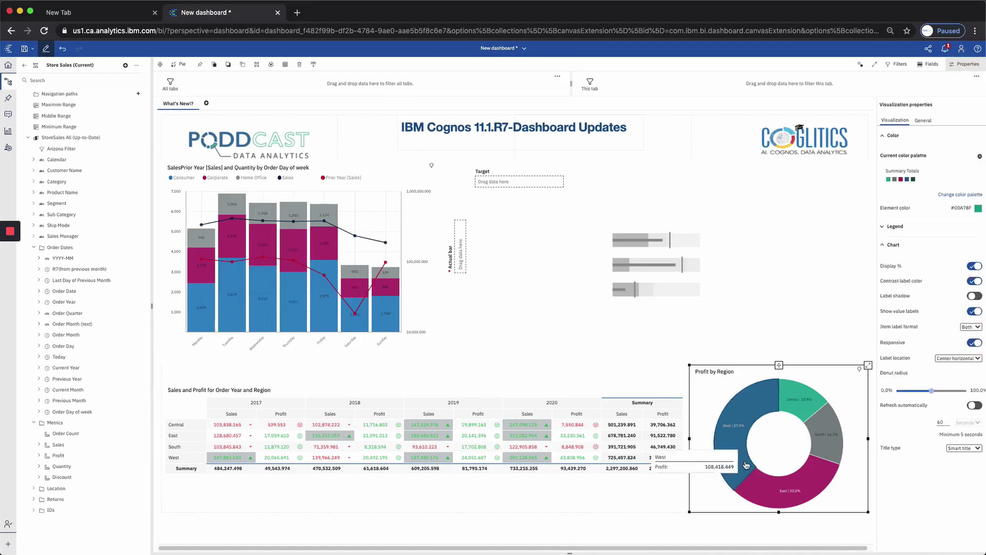
left_click(972, 359)
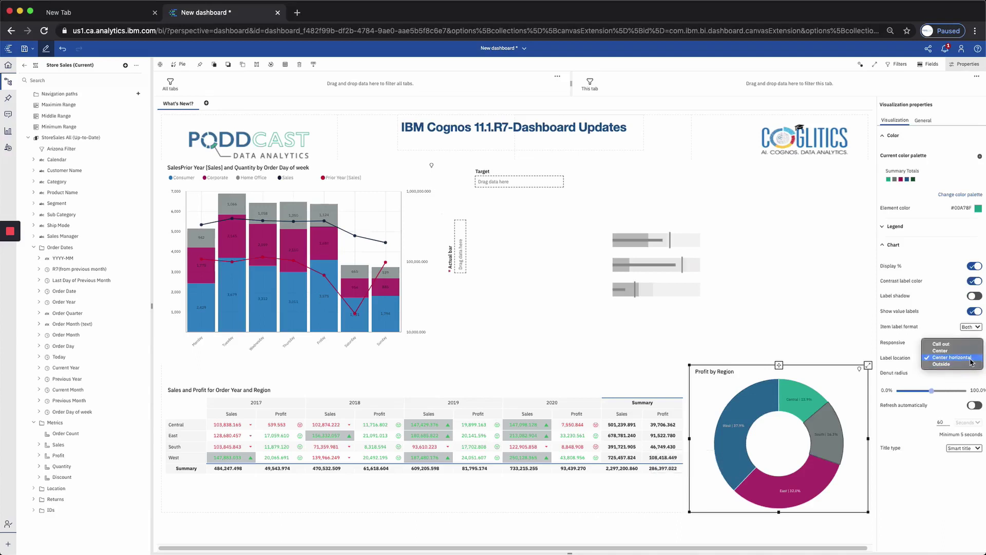
left_click(972, 358)
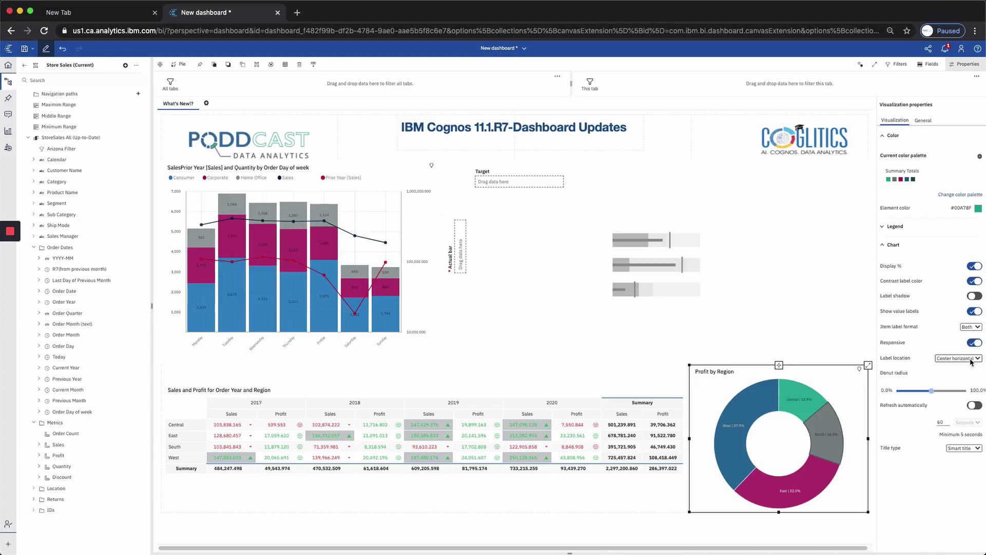
left_click(971, 326)
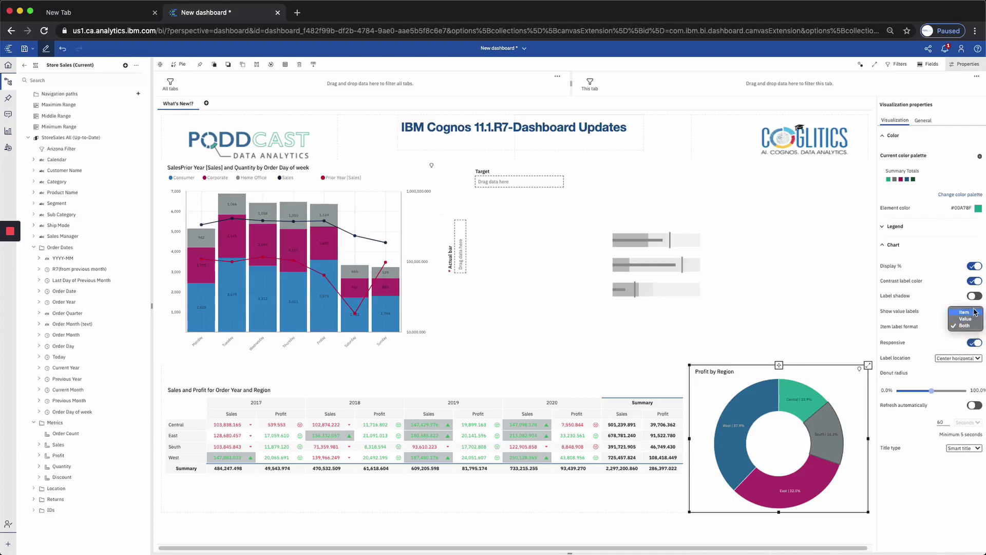
left_click(965, 313)
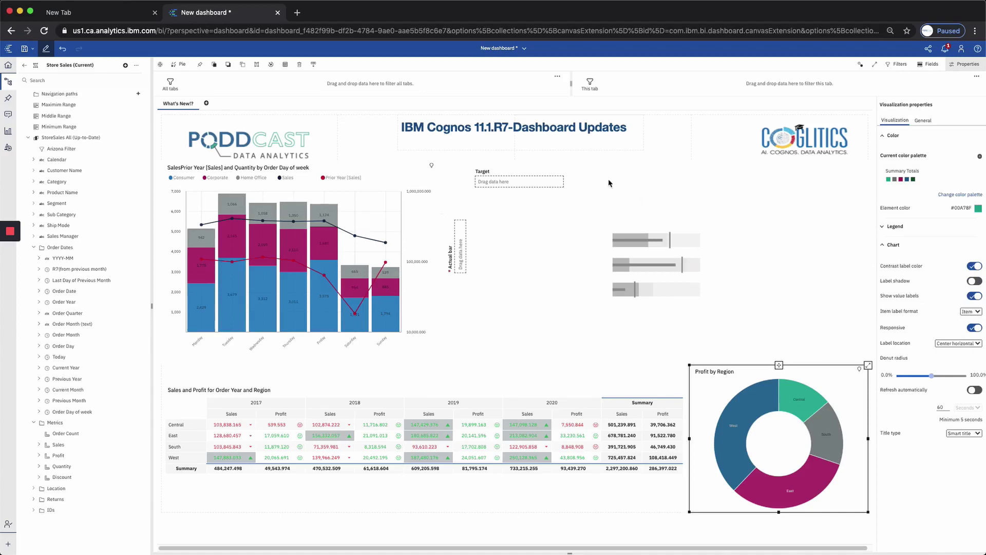
Select the bullet chart and set its Actual bar to YTD [Sales].
left_click(612, 193)
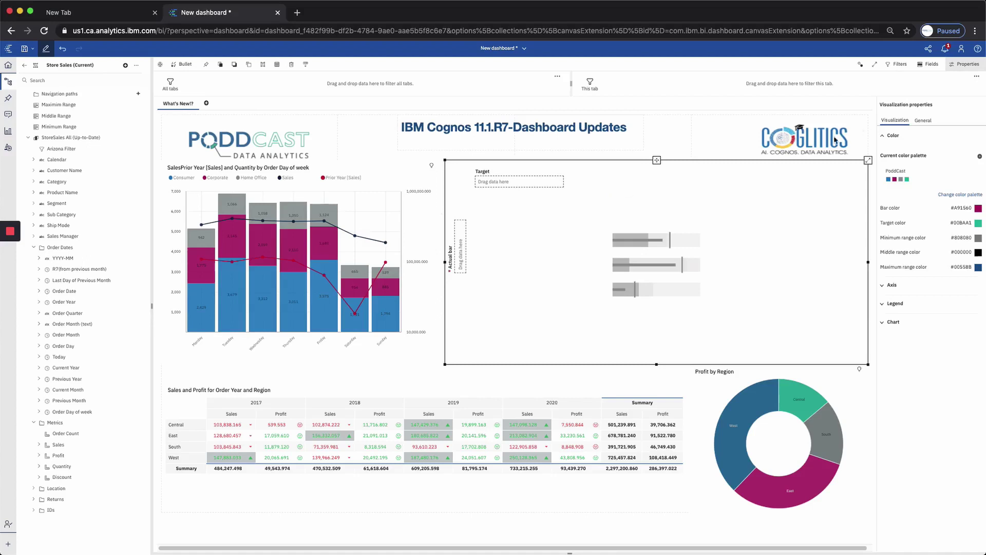
left_click(932, 65)
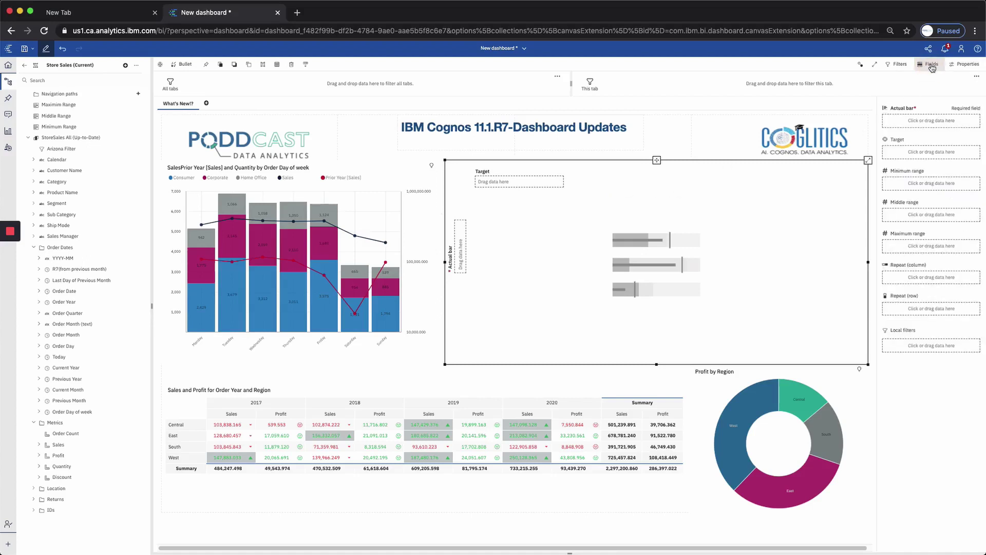
left_click(927, 121)
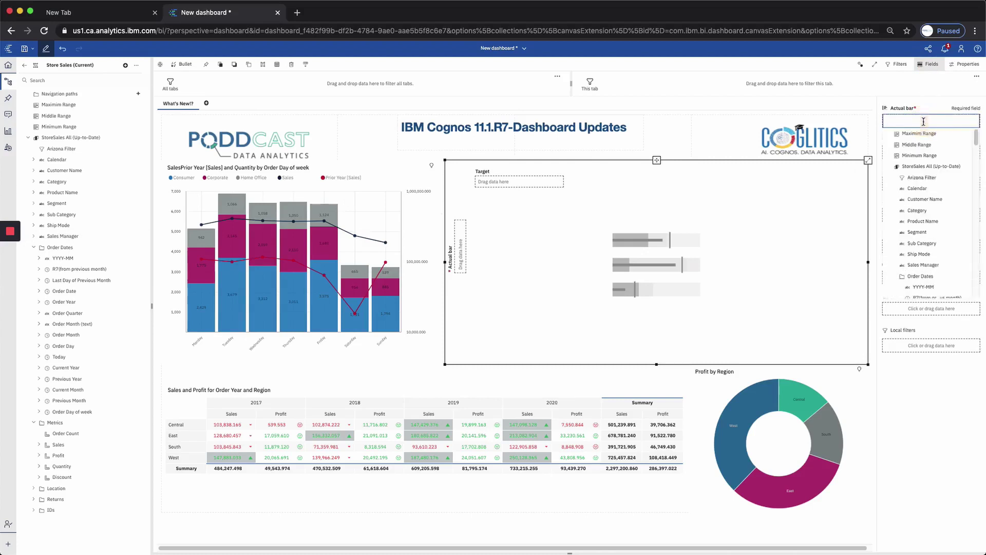
left_click_drag(977, 139, 976, 191)
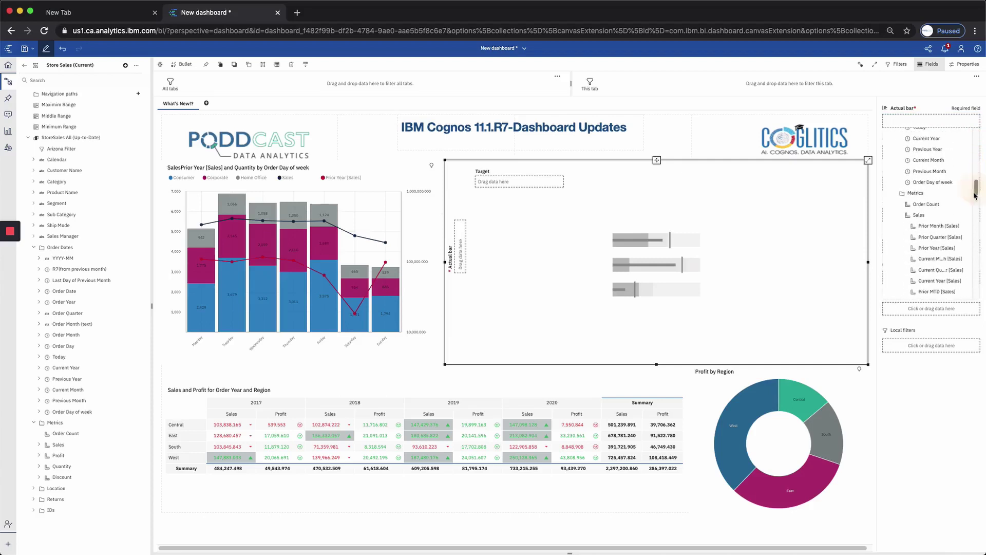
scroll(956, 292, "down", 3)
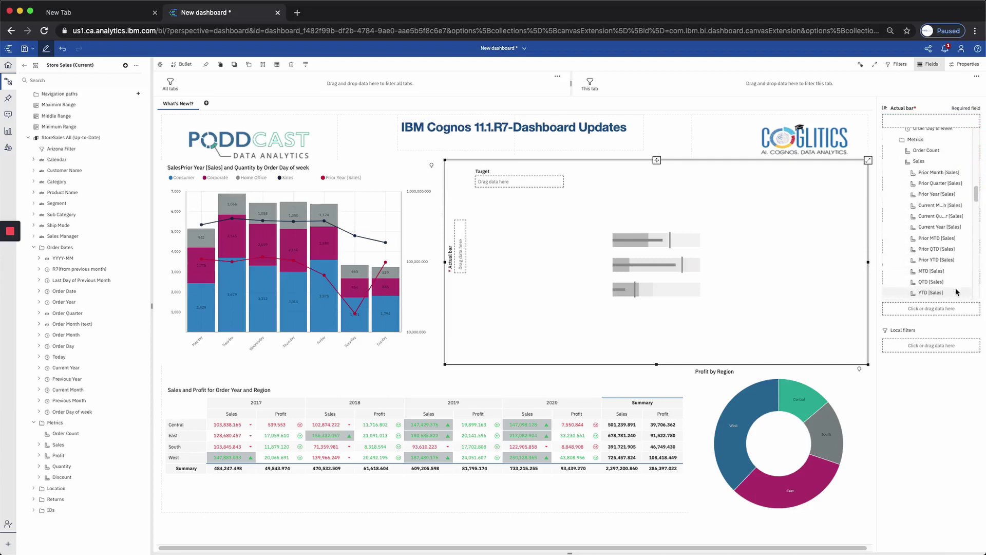
left_click(940, 297)
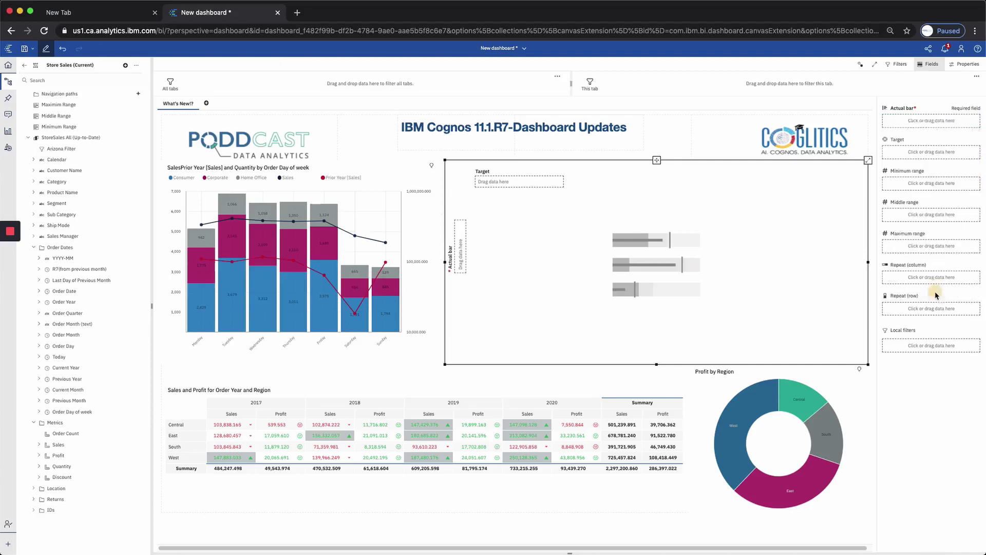
Set Prior YTD [Sales] as the Target and repeat rows by Sales Manager.
left_click(910, 152)
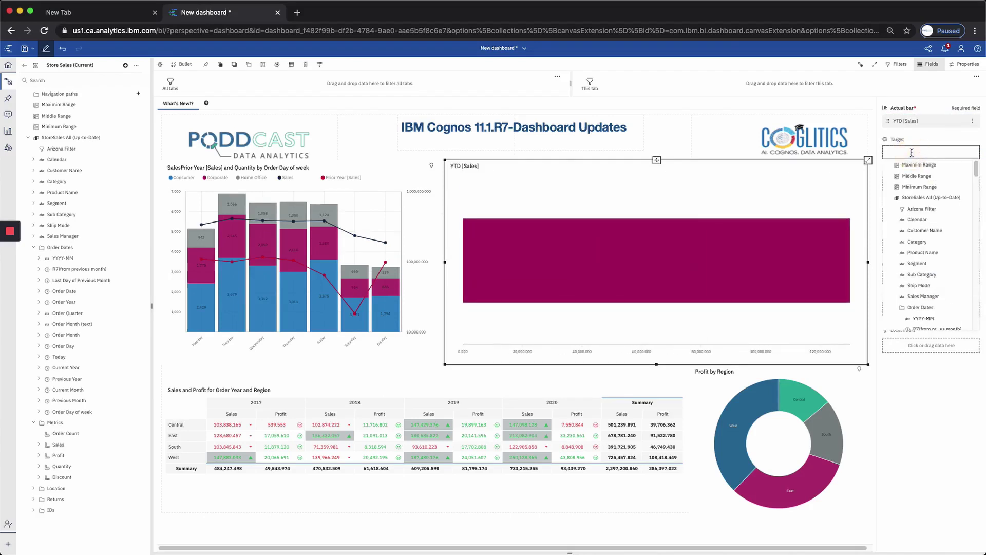
left_click_drag(977, 178, 977, 233)
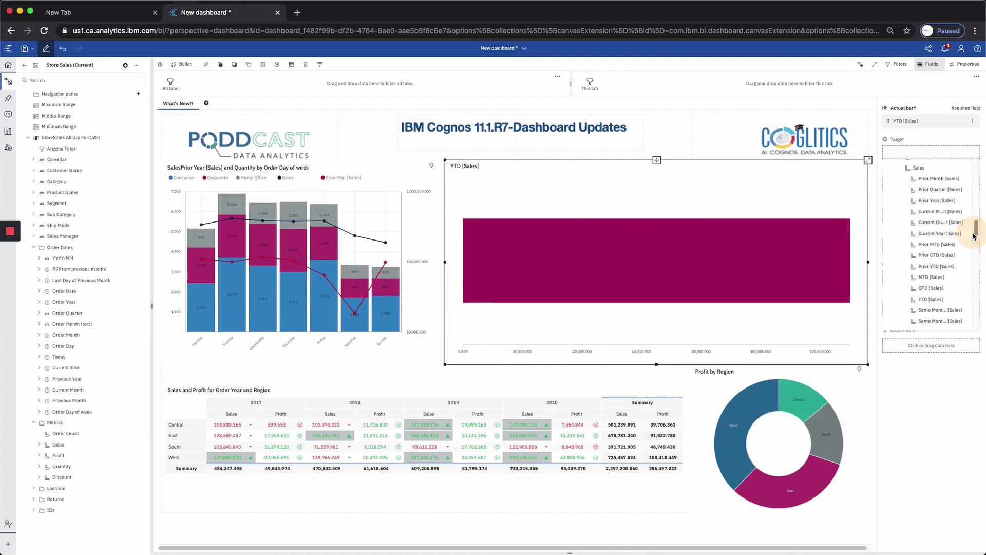
left_click(936, 267)
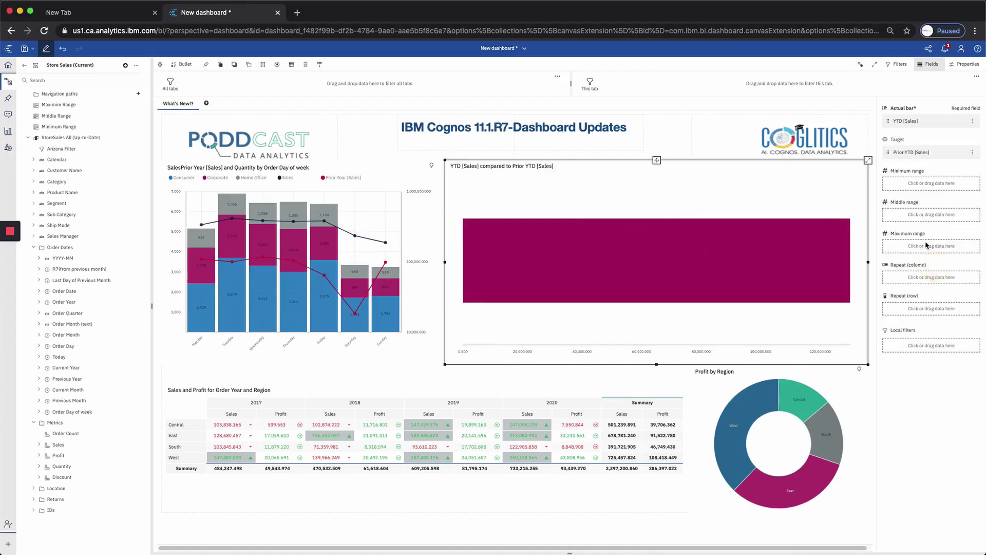
left_click(909, 310)
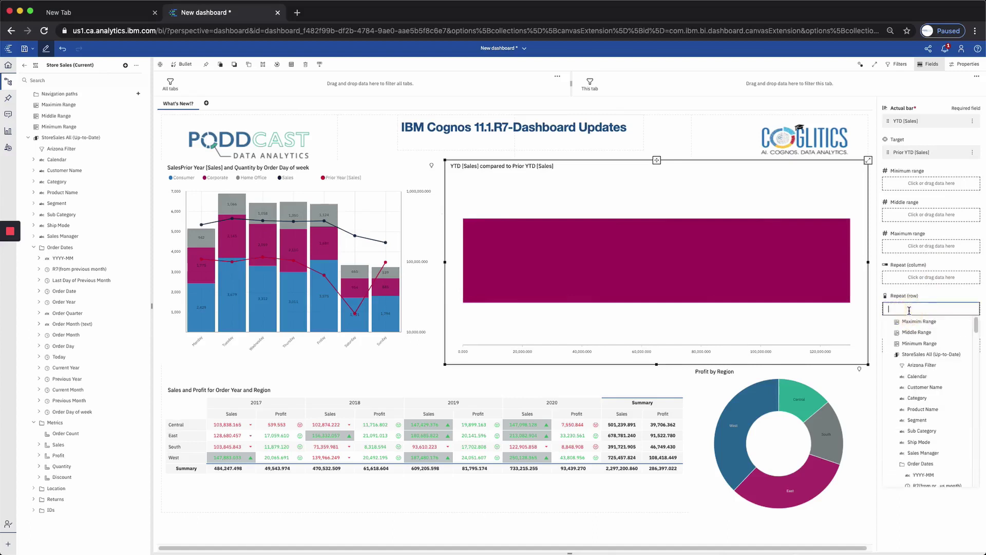
type("sales")
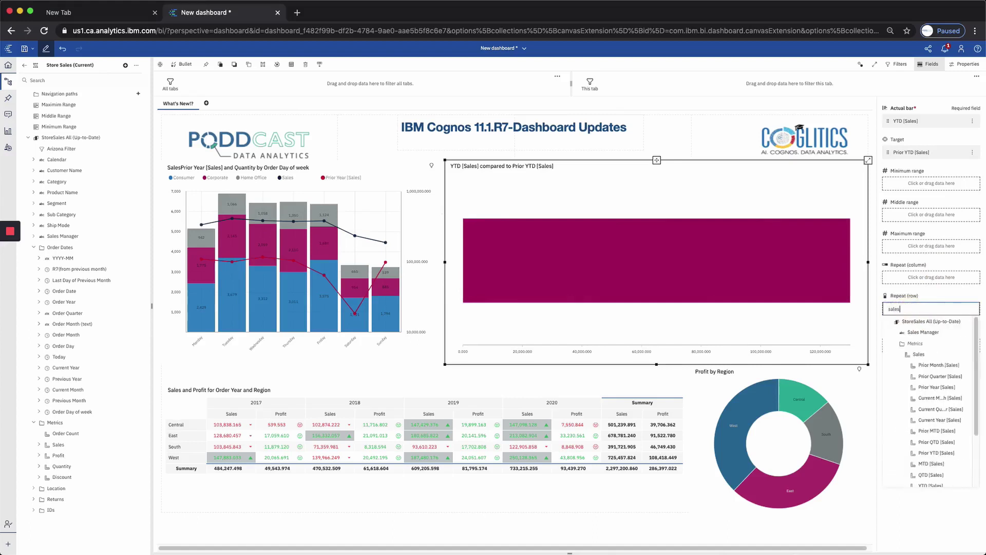
left_click(918, 333)
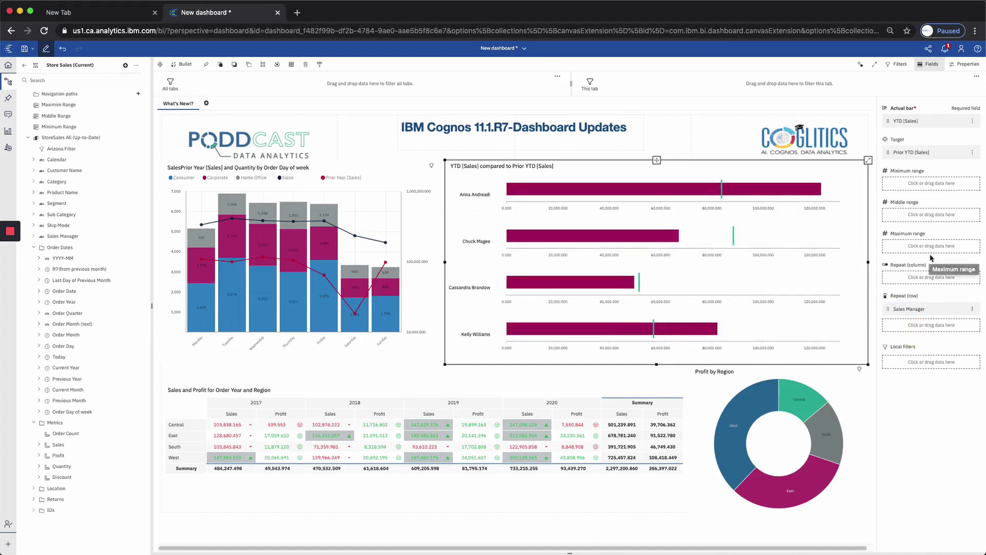
Fill the bullet chart's range slots with Minimum Range, Middle Range and Maximim Range.
left_click(927, 185)
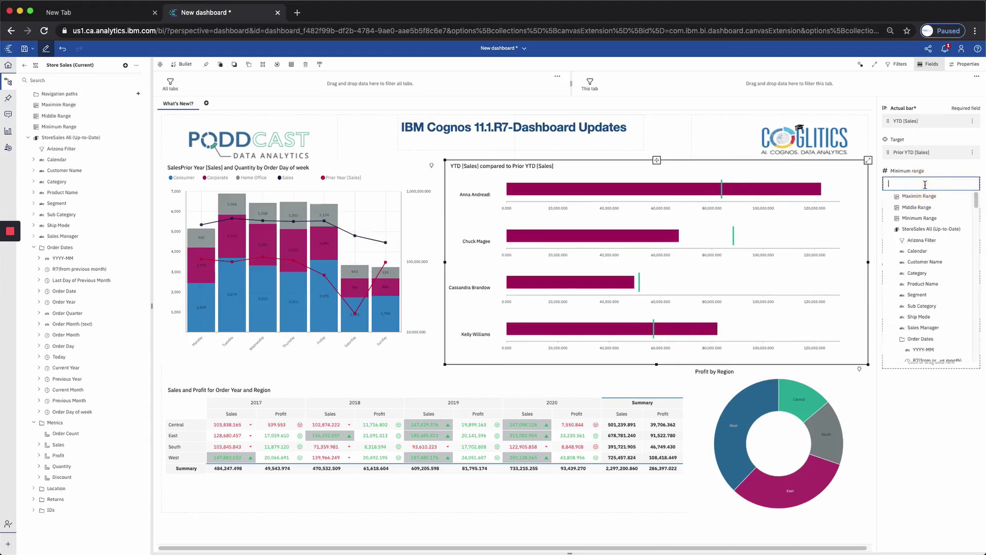
left_click(922, 219)
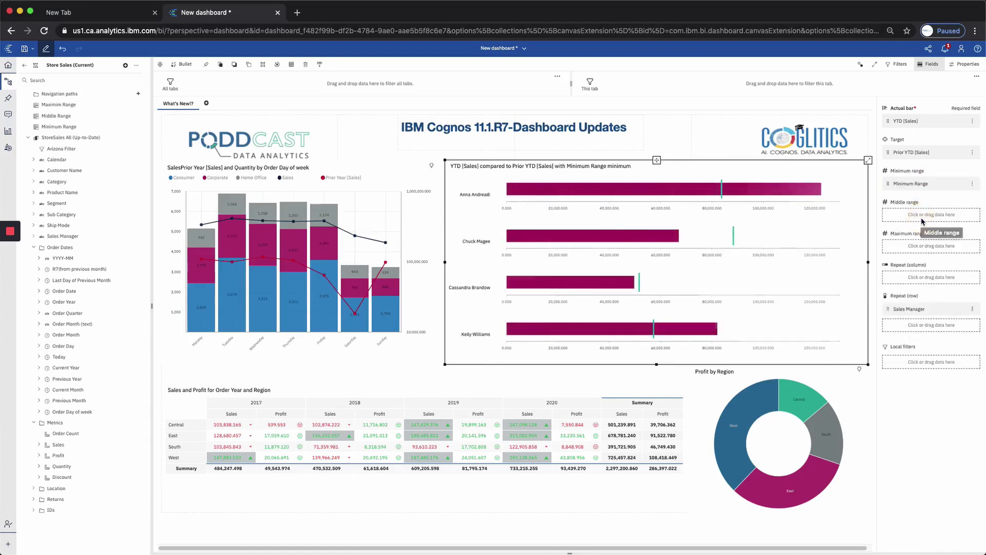
left_click(921, 218)
left_click(920, 239)
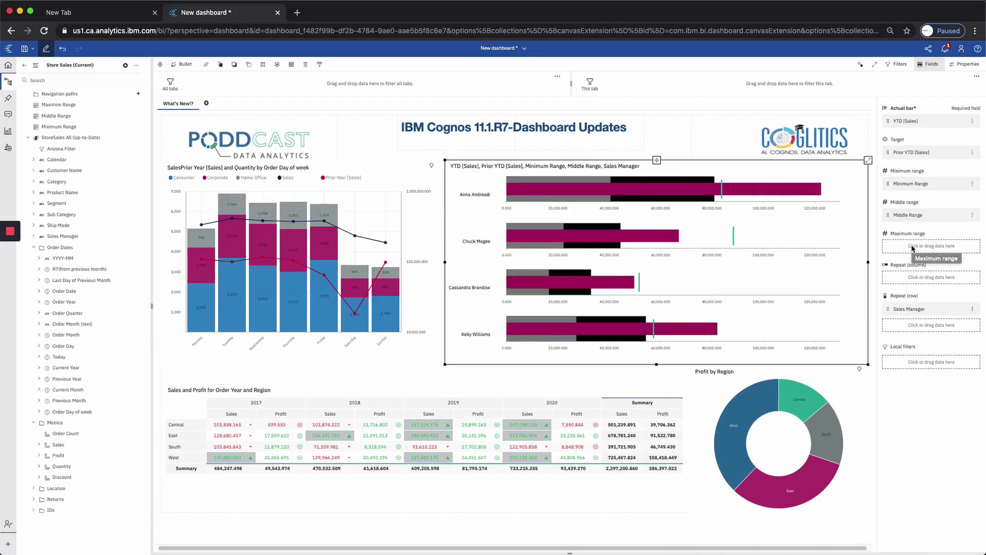
left_click(912, 248)
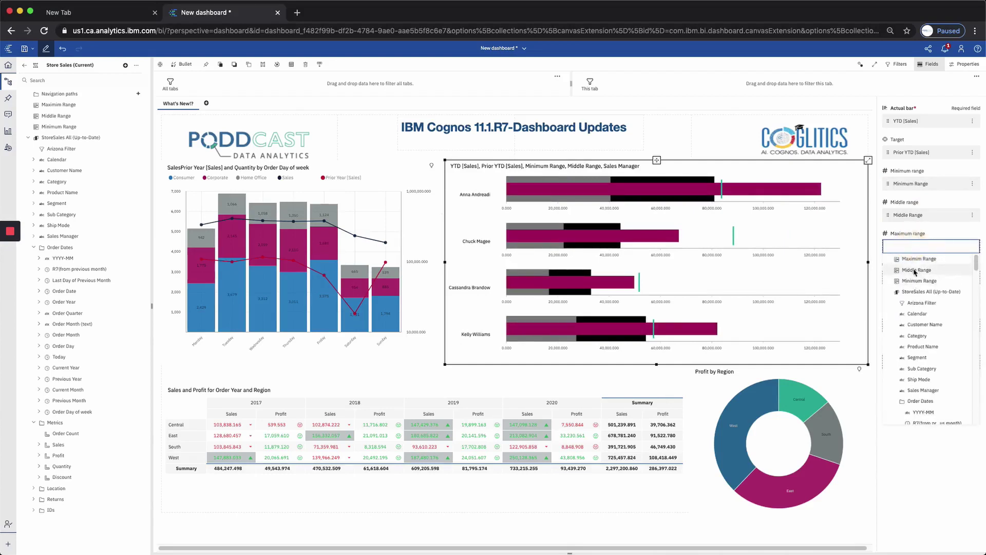
left_click(918, 259)
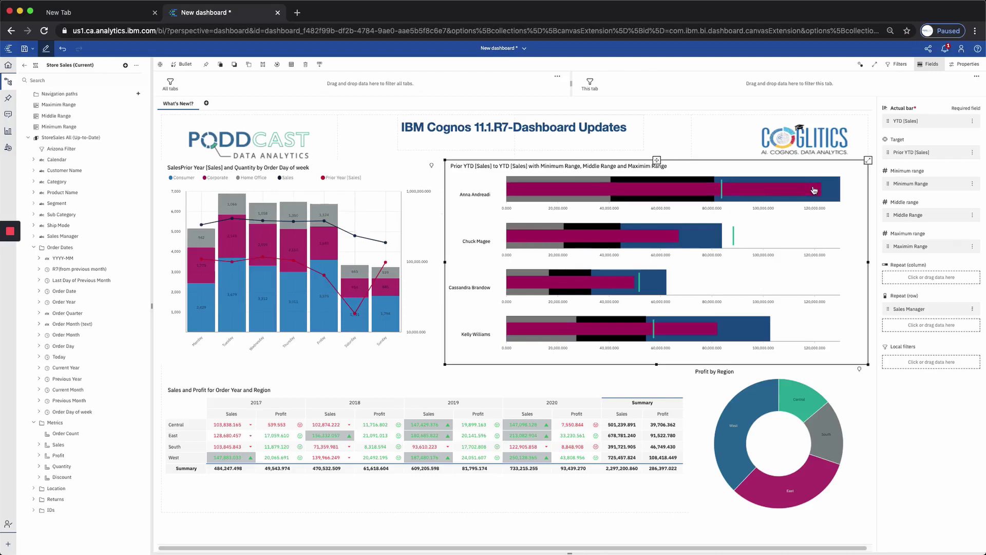
mouse_move(709, 191)
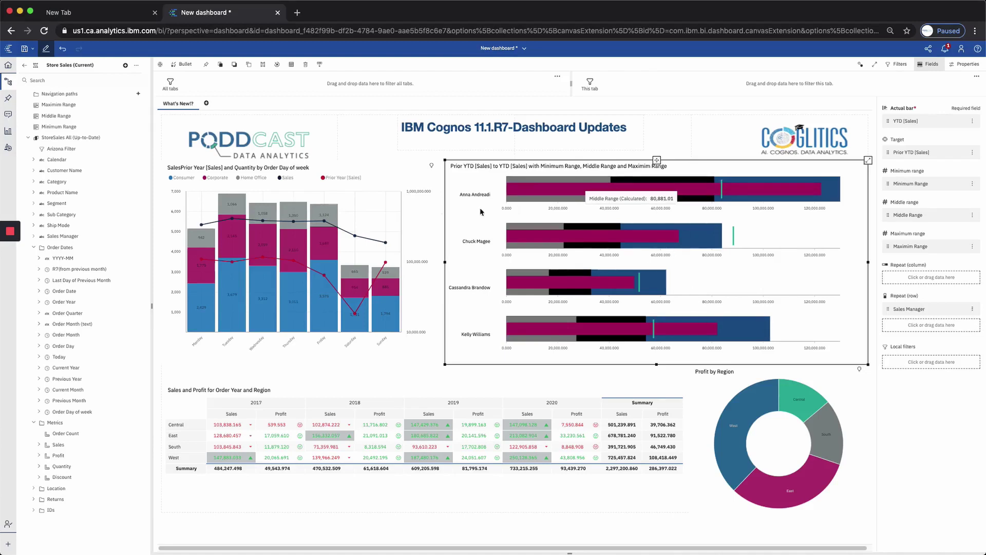
mouse_move(614, 204)
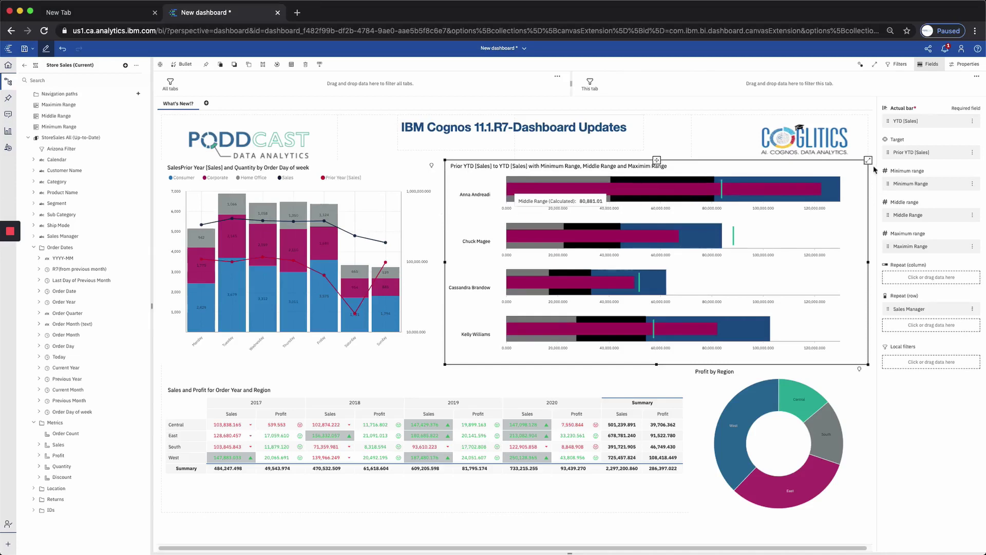
Expand the bullet chart, show its visualization data, and export it as 'Visualization (2).csv'.
left_click(868, 161)
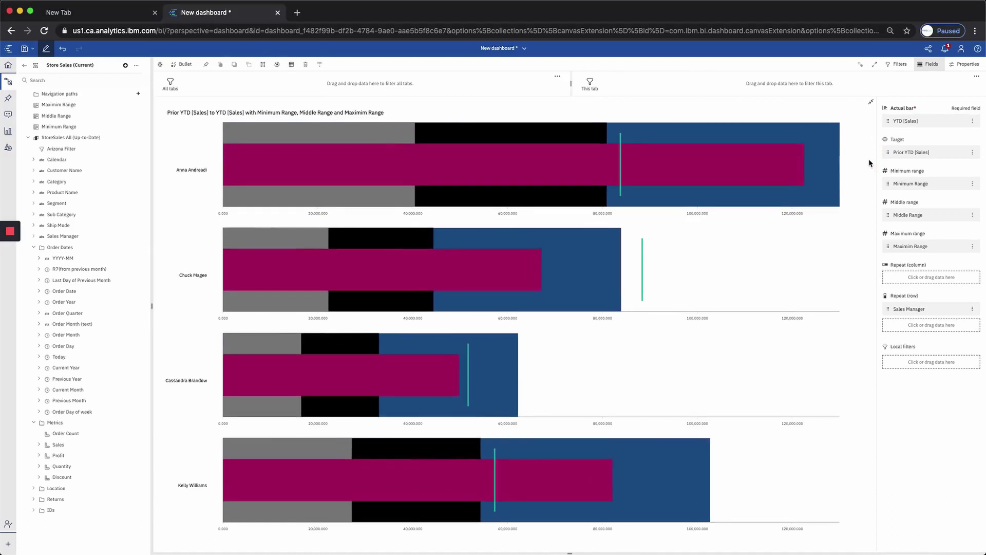
left_click(571, 553)
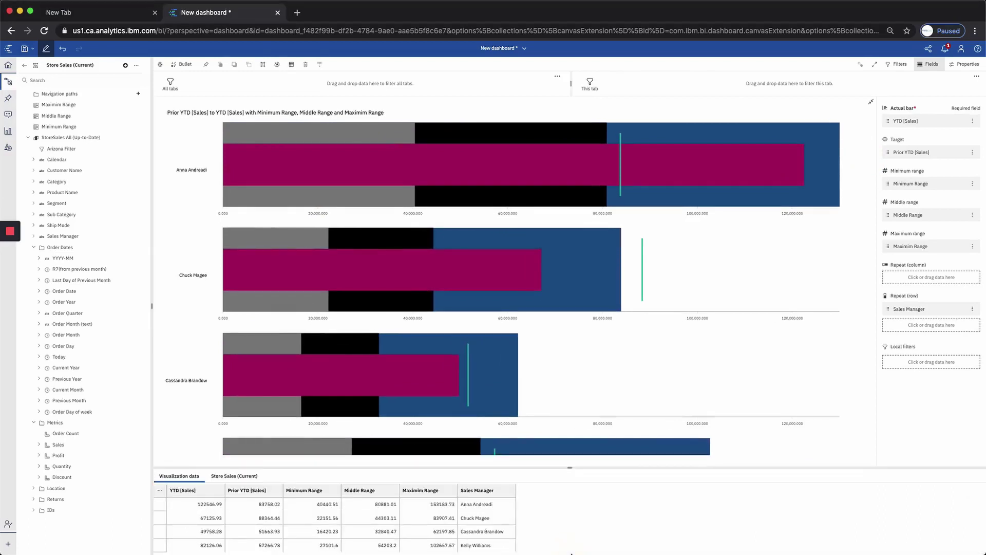
left_click(312, 491)
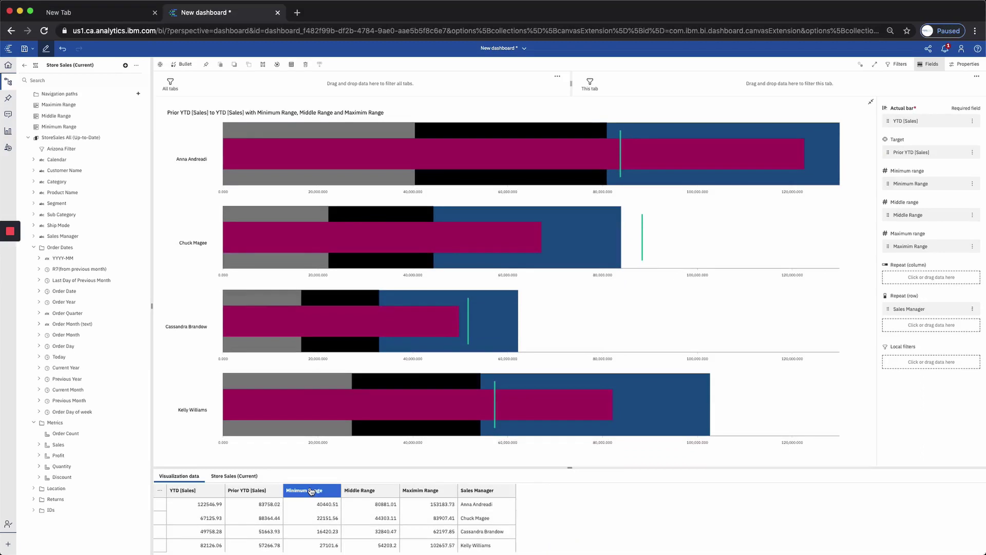
left_click(161, 492)
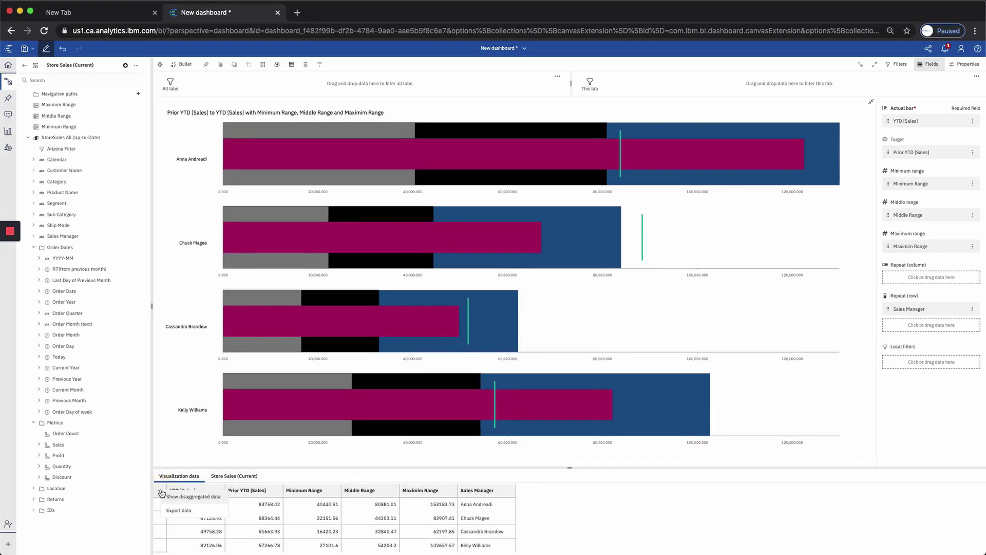
left_click(180, 511)
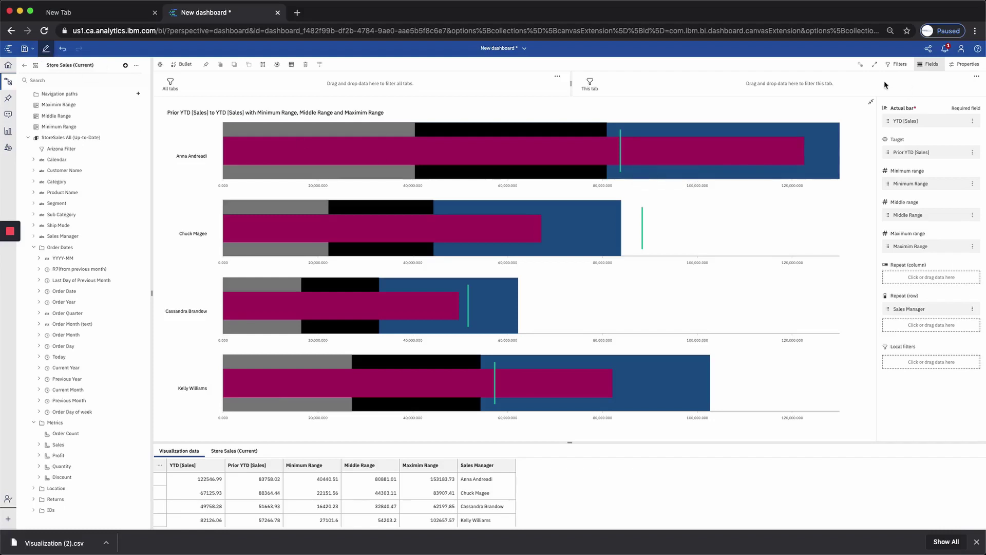
Collapse the bullet chart back into the dashboard and hide the data source panel.
left_click(871, 101)
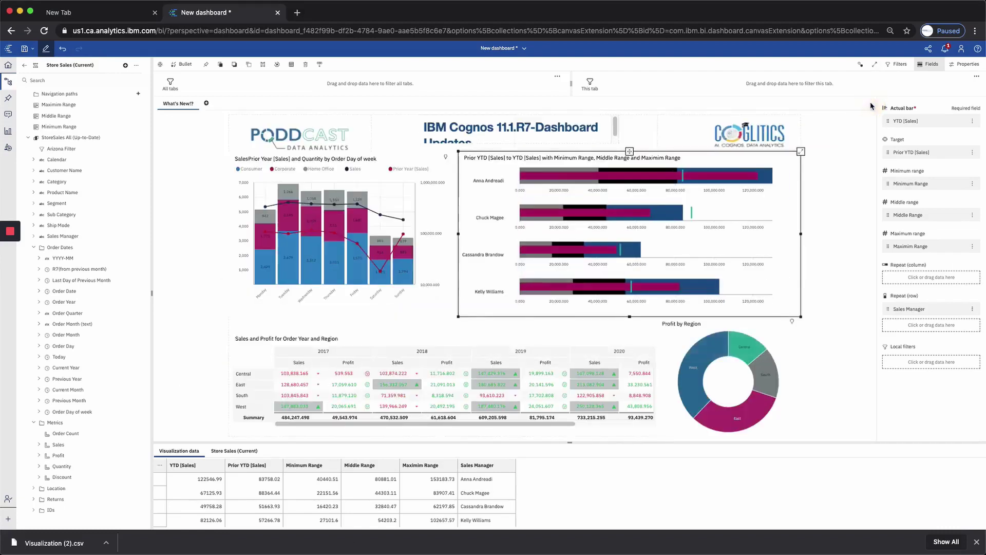
left_click(841, 129)
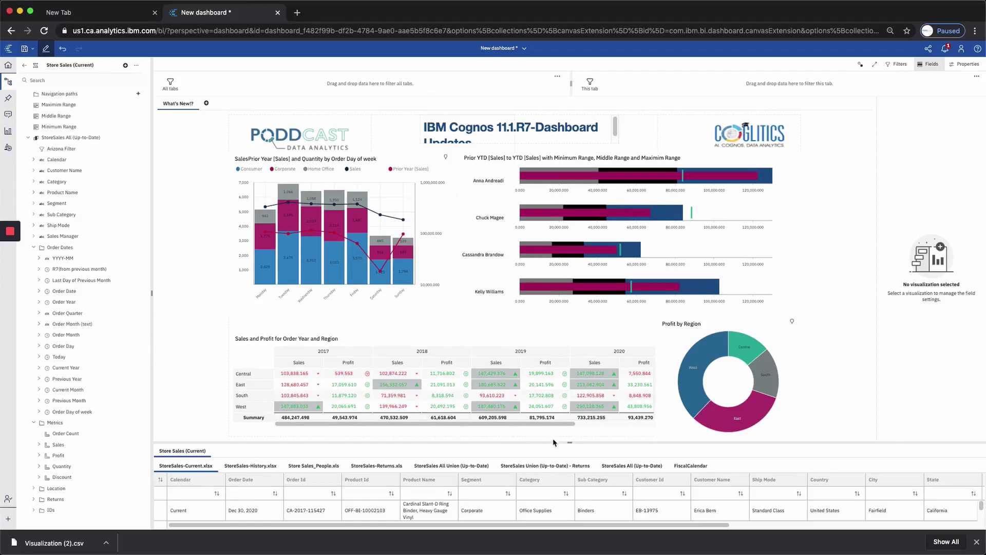
left_click(569, 443)
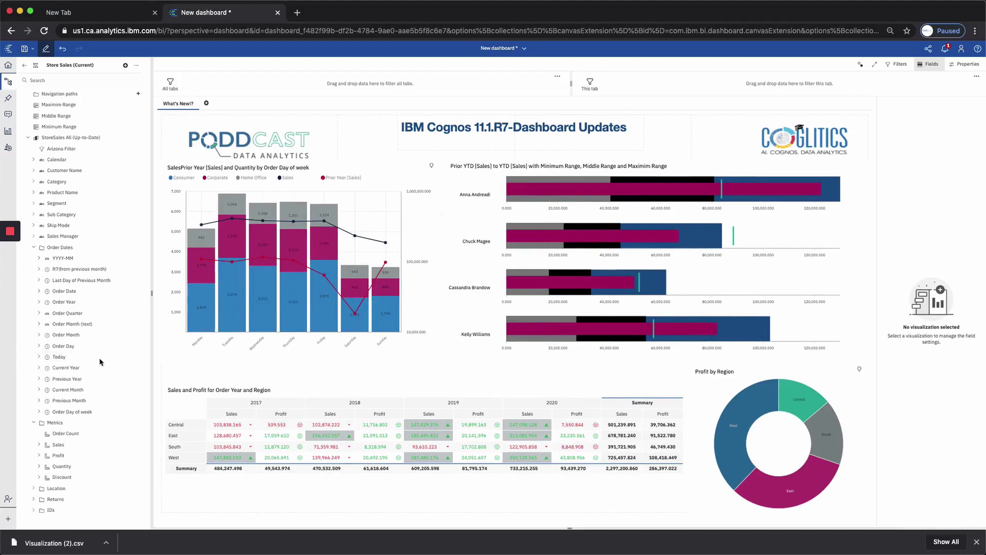
Create a new filter on StoreSales All named 'Anizona Filter'.
left_click(137, 139)
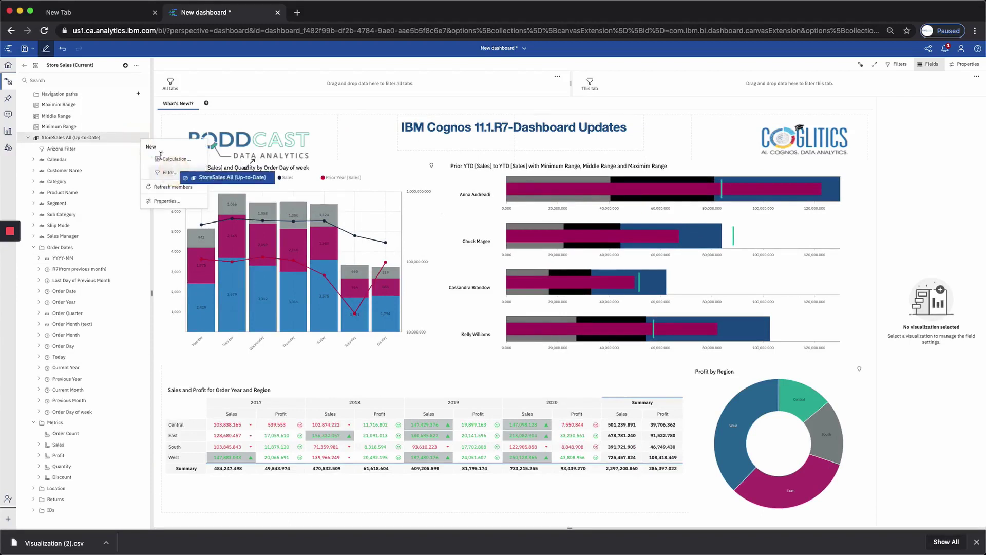
left_click(171, 173)
left_click(79, 83)
left_click_drag(79, 83, 21, 77)
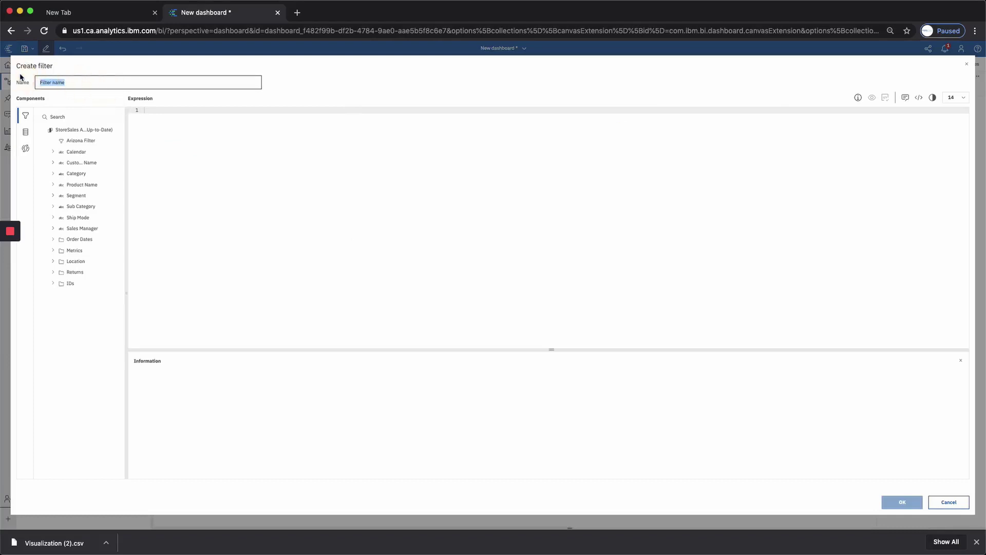
type("An")
type("izona ")
type("Filter")
Build the expression State = Arizona from the Location tree, validate it, and save the filter.
left_click(147, 108)
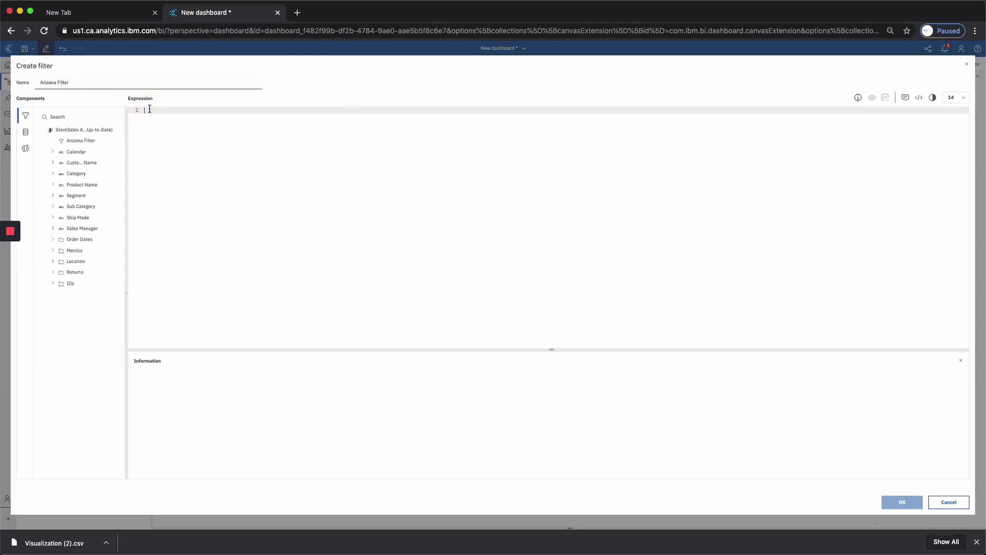
left_click(55, 264)
double_click(74, 295)
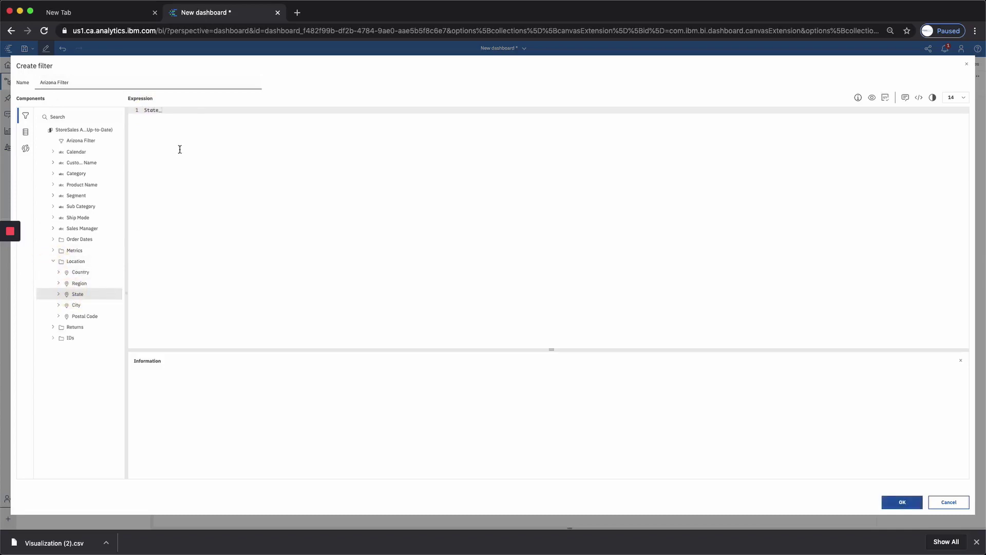
left_click(195, 117)
type("+")
key("BackSpace")
key("BackSpace")
type("=")
left_click(60, 294)
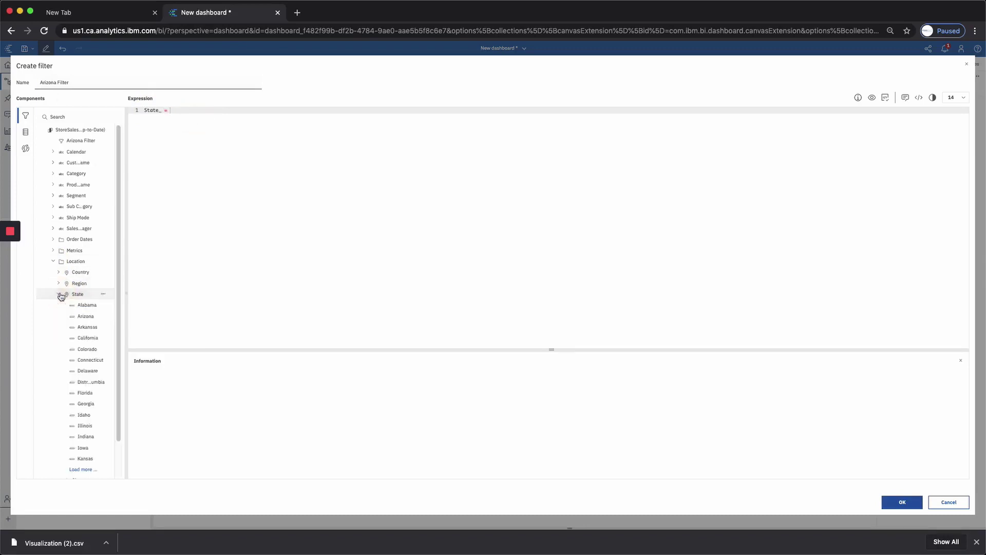
left_click_drag(80, 317, 211, 115)
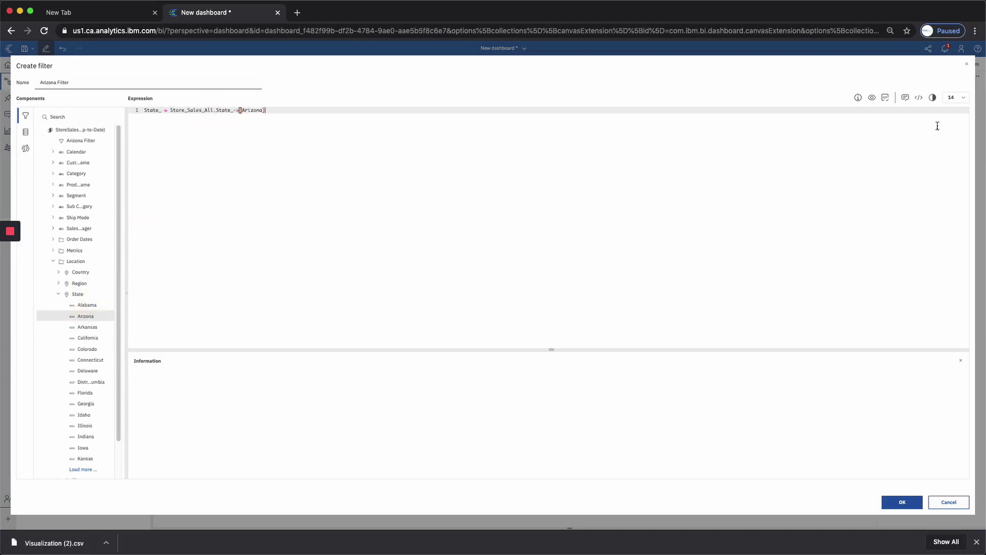
left_click(886, 98)
left_click(903, 502)
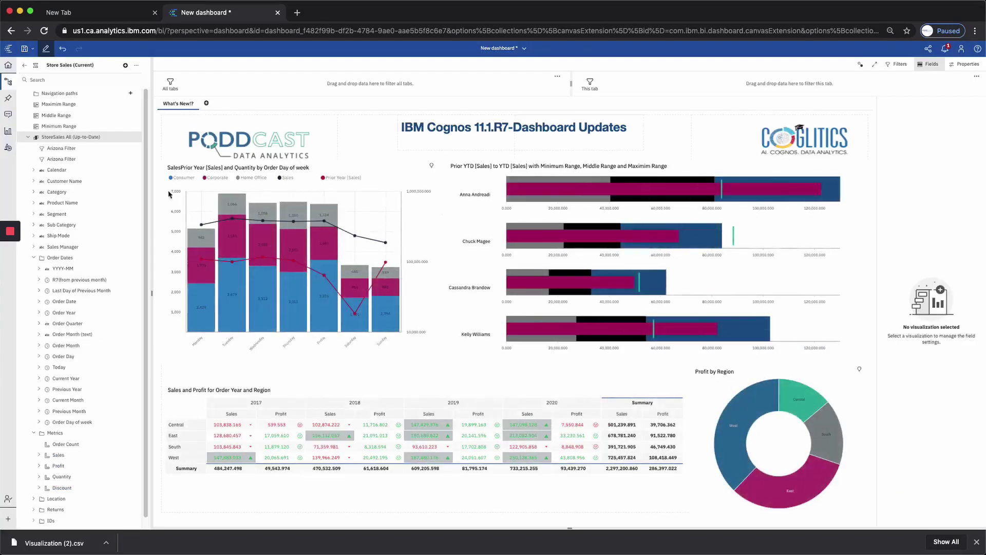
Apply the Arizona Filter to the Sales and Quantity column chart and select the chart.
left_click(71, 161)
left_click_drag(71, 160, 263, 253)
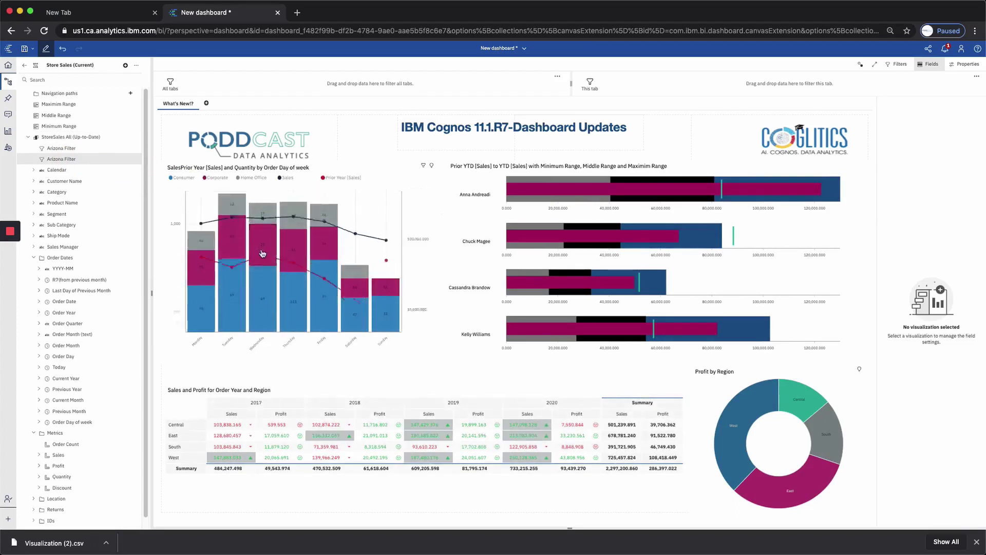
left_click(401, 351)
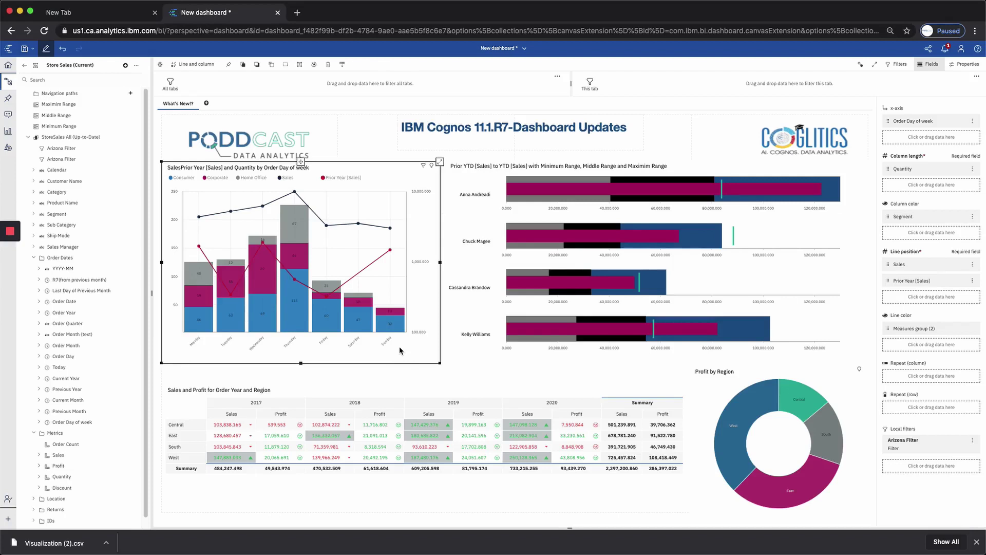
Switch on Fetch Query in the column chart's Query properties.
key("ctrl+alt+p")
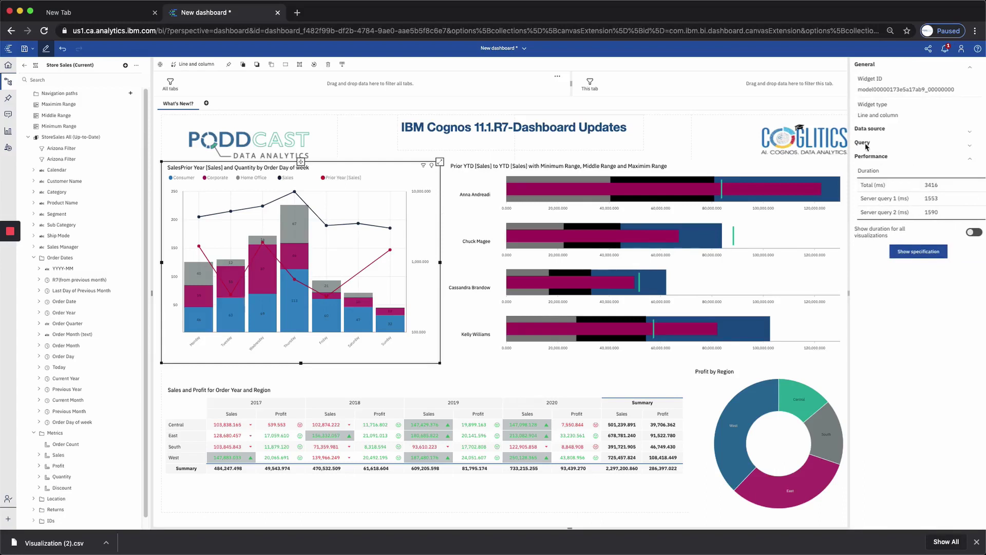
left_click(969, 149)
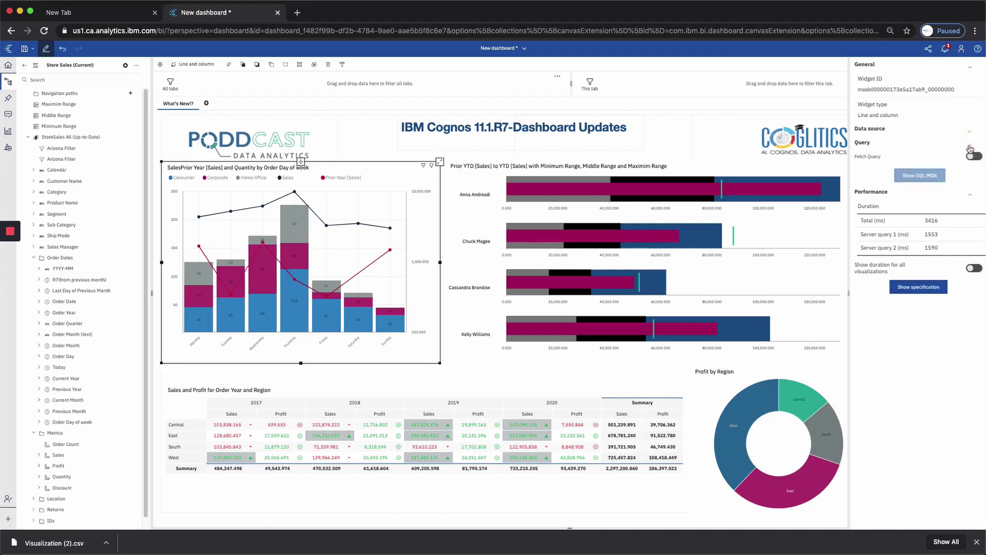
left_click(971, 158)
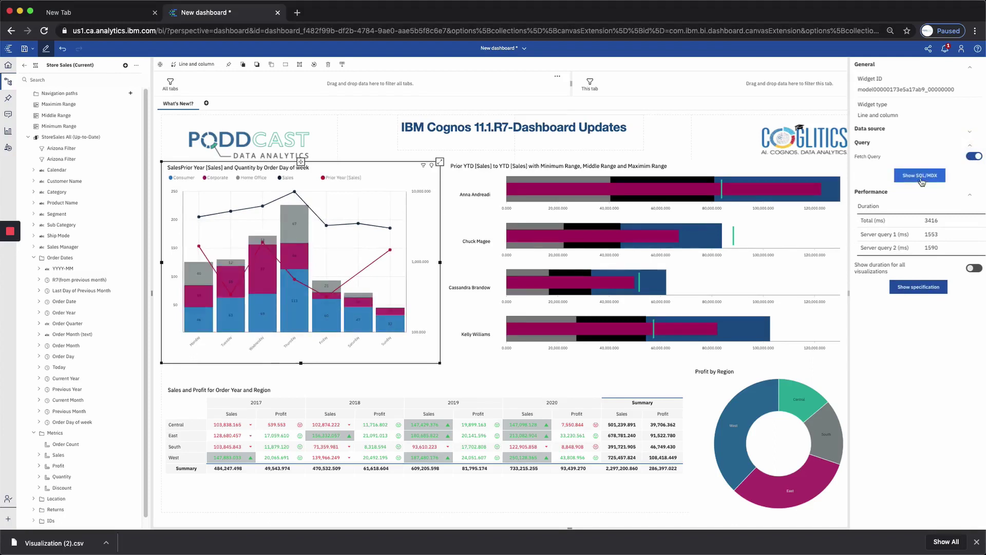
Review the chart's Cognos SQL and Native SQL, then close the viewer.
left_click(920, 177)
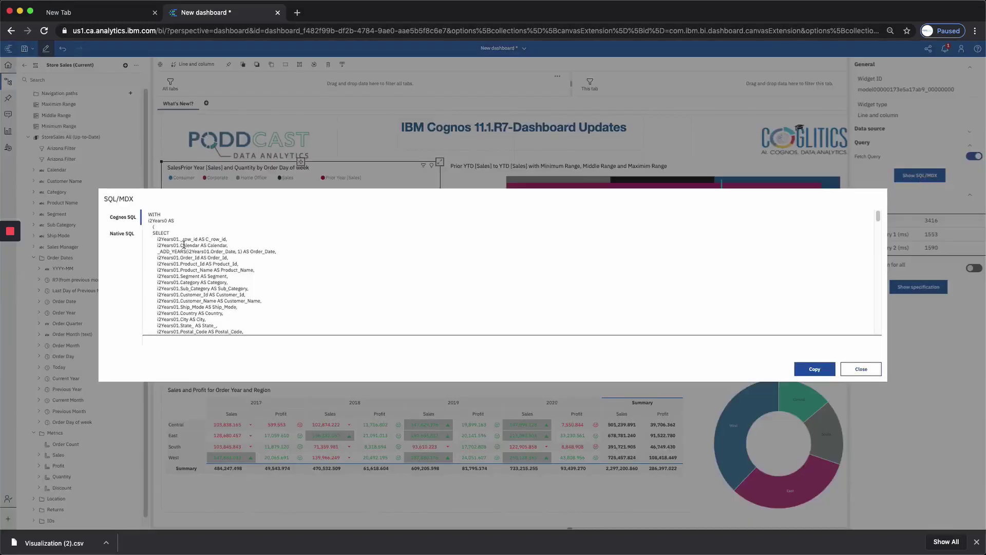
left_click(123, 233)
scroll(220, 273, "down", 10)
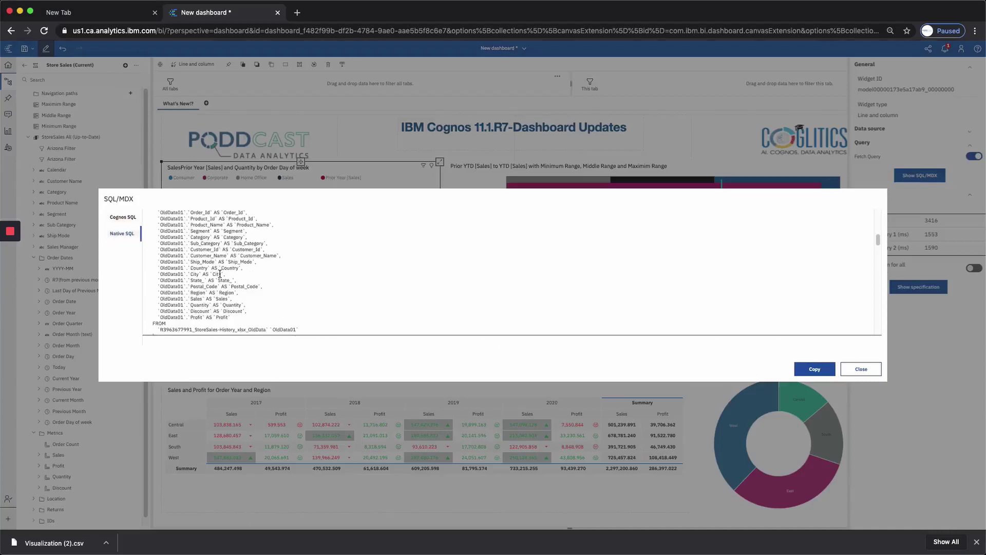
scroll(220, 274, "up", 10)
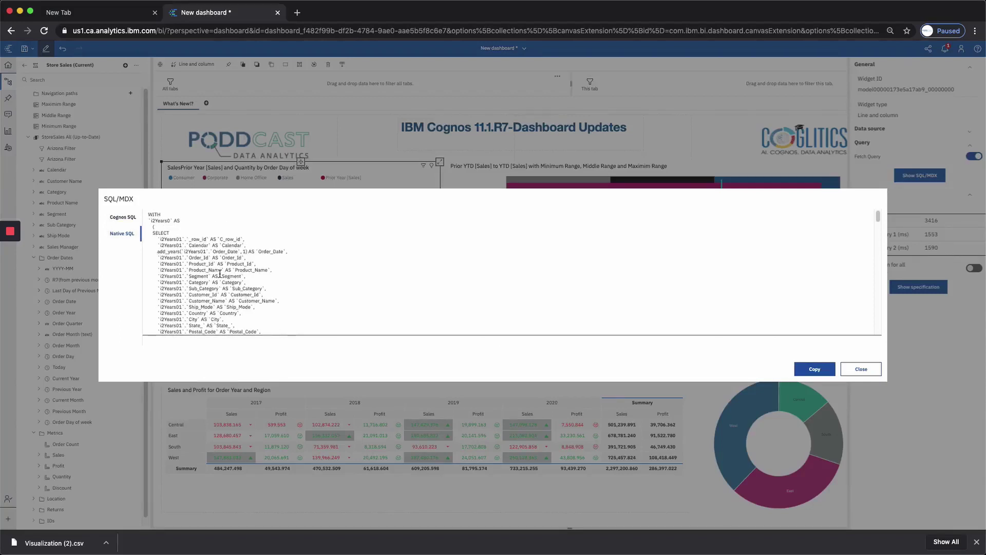
left_click(862, 369)
left_click(736, 151)
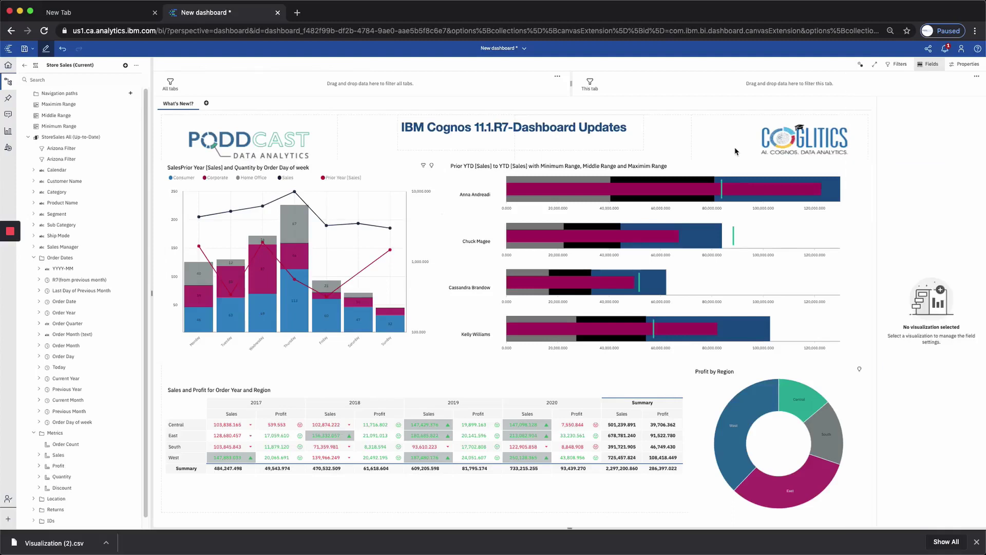